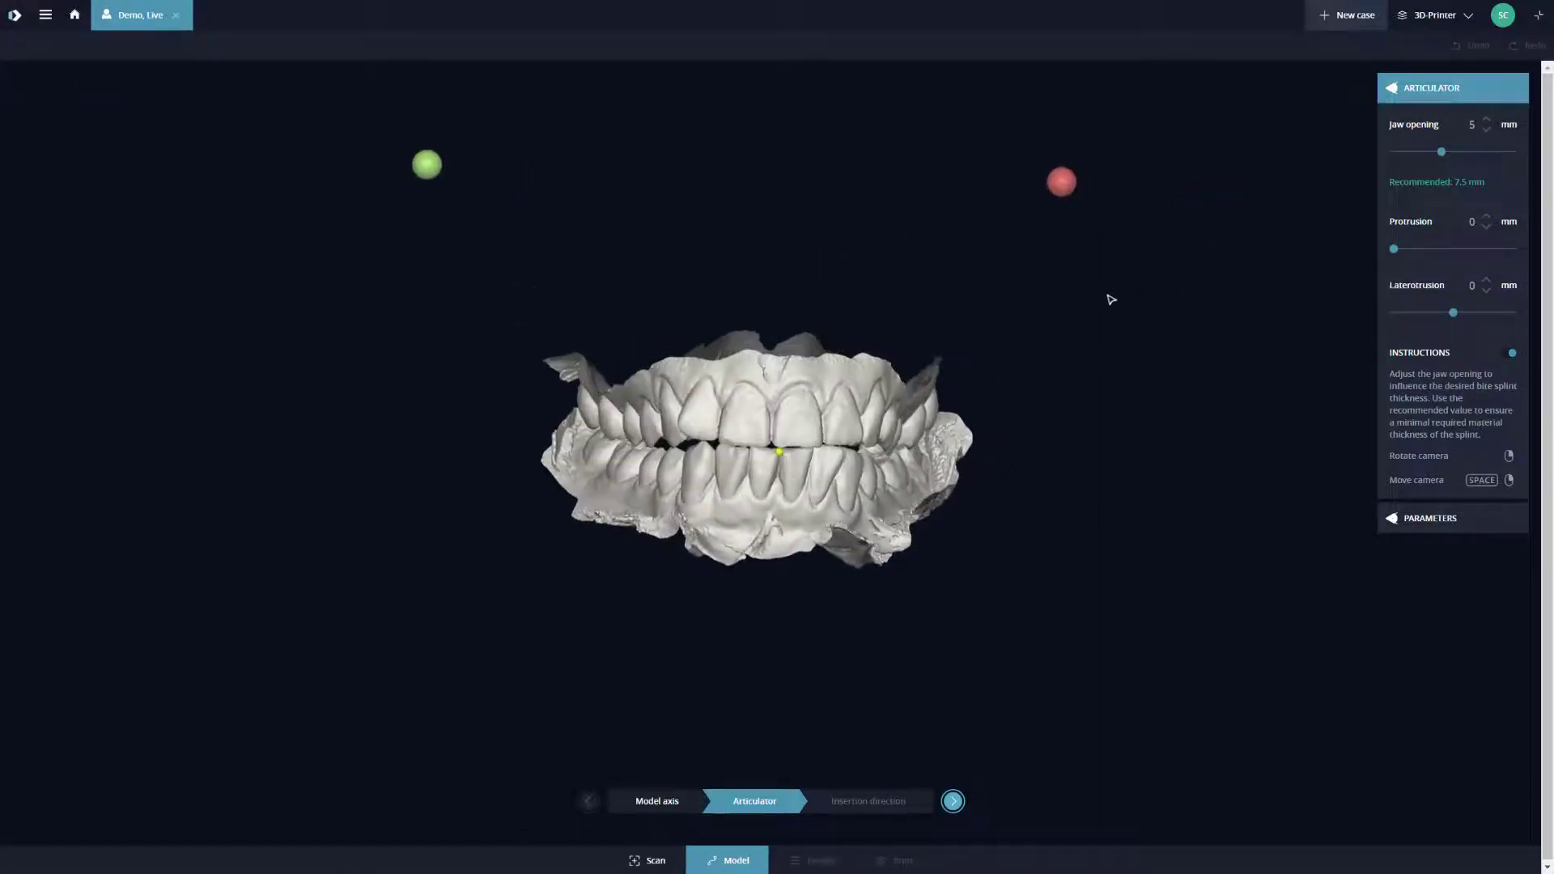
Step: Try a laterotrusion of 1.6 mm in the articulator and bring it back to 0 mm
{"action": "mouse_move", "coordinate": [1457, 320]}
{"action": "left_mouse_down"}
{"action": "mouse_move", "coordinate": [1359, 319]}
{"action": "mouse_move", "coordinate": [1543, 324]}
{"action": "mouse_move", "coordinate": [1468, 314]}
{"action": "left_mouse_up"}
{"action": "left_click", "coordinate": [1461, 286]}
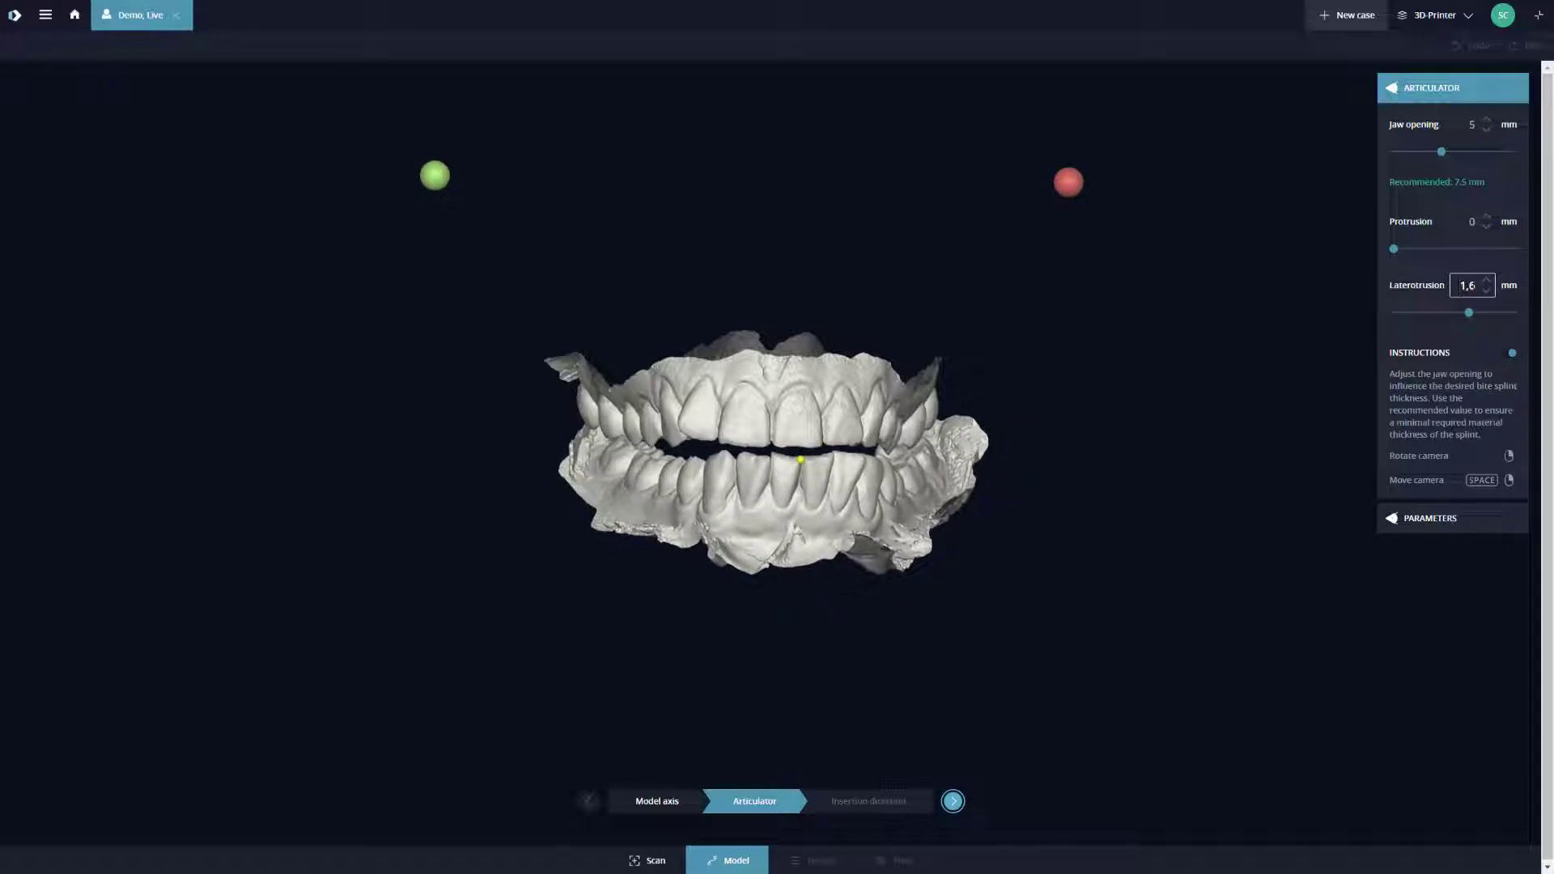
{"action": "left_click", "coordinate": [1489, 290]}
{"action": "left_click", "coordinate": [1489, 290]}
{"action": "left_click", "coordinate": [1488, 290]}
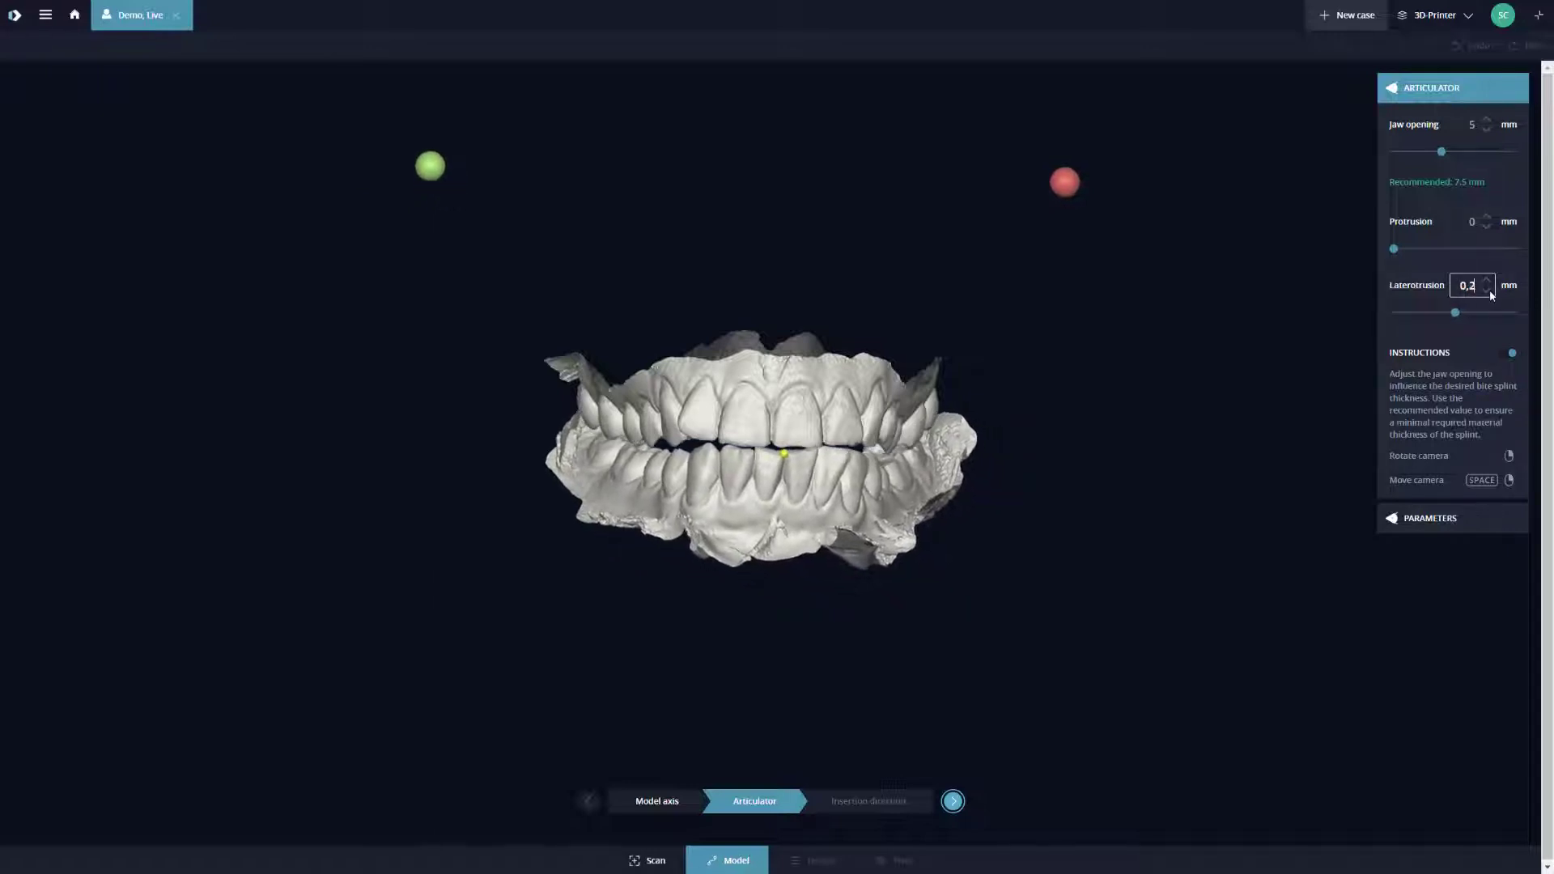
{"action": "left_click", "coordinate": [1489, 291]}
{"action": "left_click_drag", "start_coordinate": [1092, 308], "coordinate": [1033, 370]}
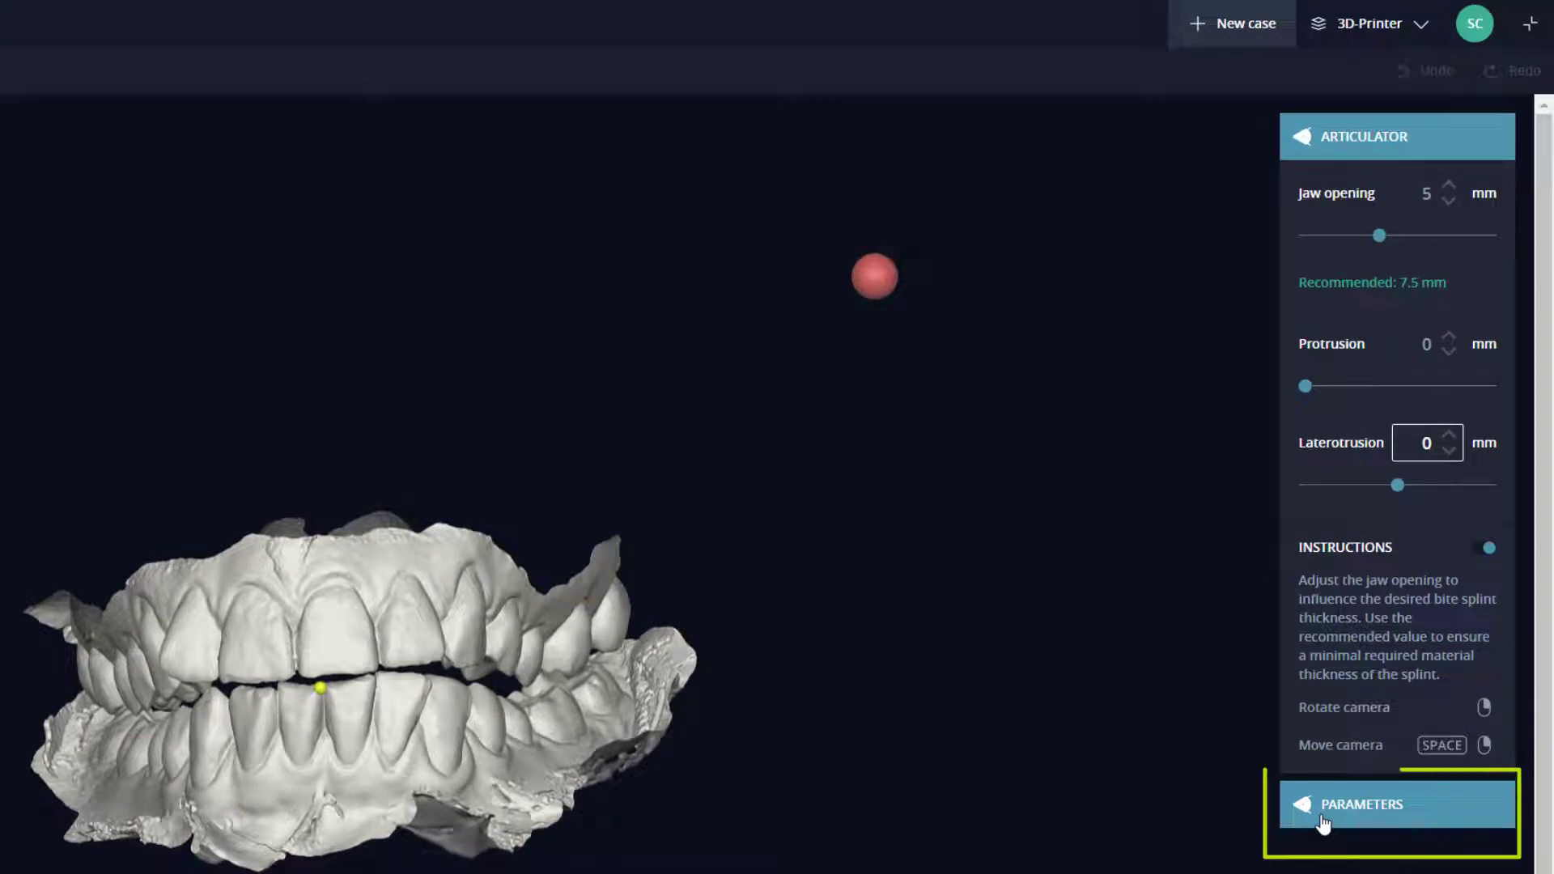
Step: Set the condylar inclination in the articulator parameters to 60° on the left and -20° on the right
{"action": "left_click", "coordinate": [1323, 809]}
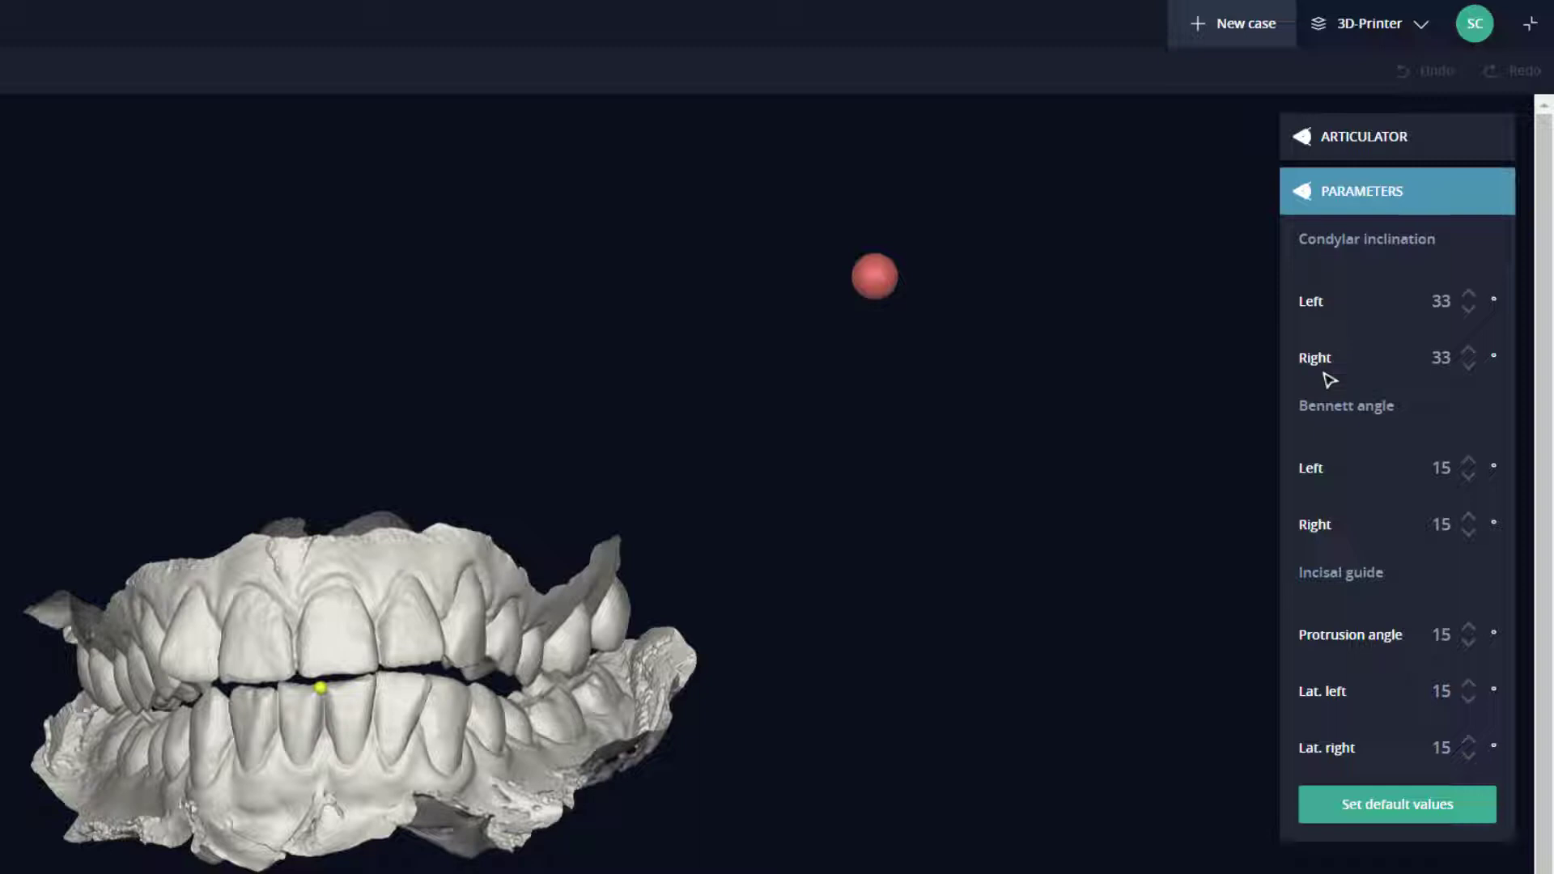
{"action": "left_click", "coordinate": [1467, 294]}
{"action": "left_click", "coordinate": [1467, 294]}
{"action": "left_click", "coordinate": [1467, 294]}
{"action": "left_click", "coordinate": [1468, 367]}
{"action": "left_click", "coordinate": [1468, 367]}
{"action": "left_click", "coordinate": [1467, 366]}
{"action": "left_click", "coordinate": [1468, 367]}
{"action": "left_click", "coordinate": [1468, 367]}
{"action": "left_click", "coordinate": [1468, 367]}
{"action": "left_click", "coordinate": [1467, 367]}
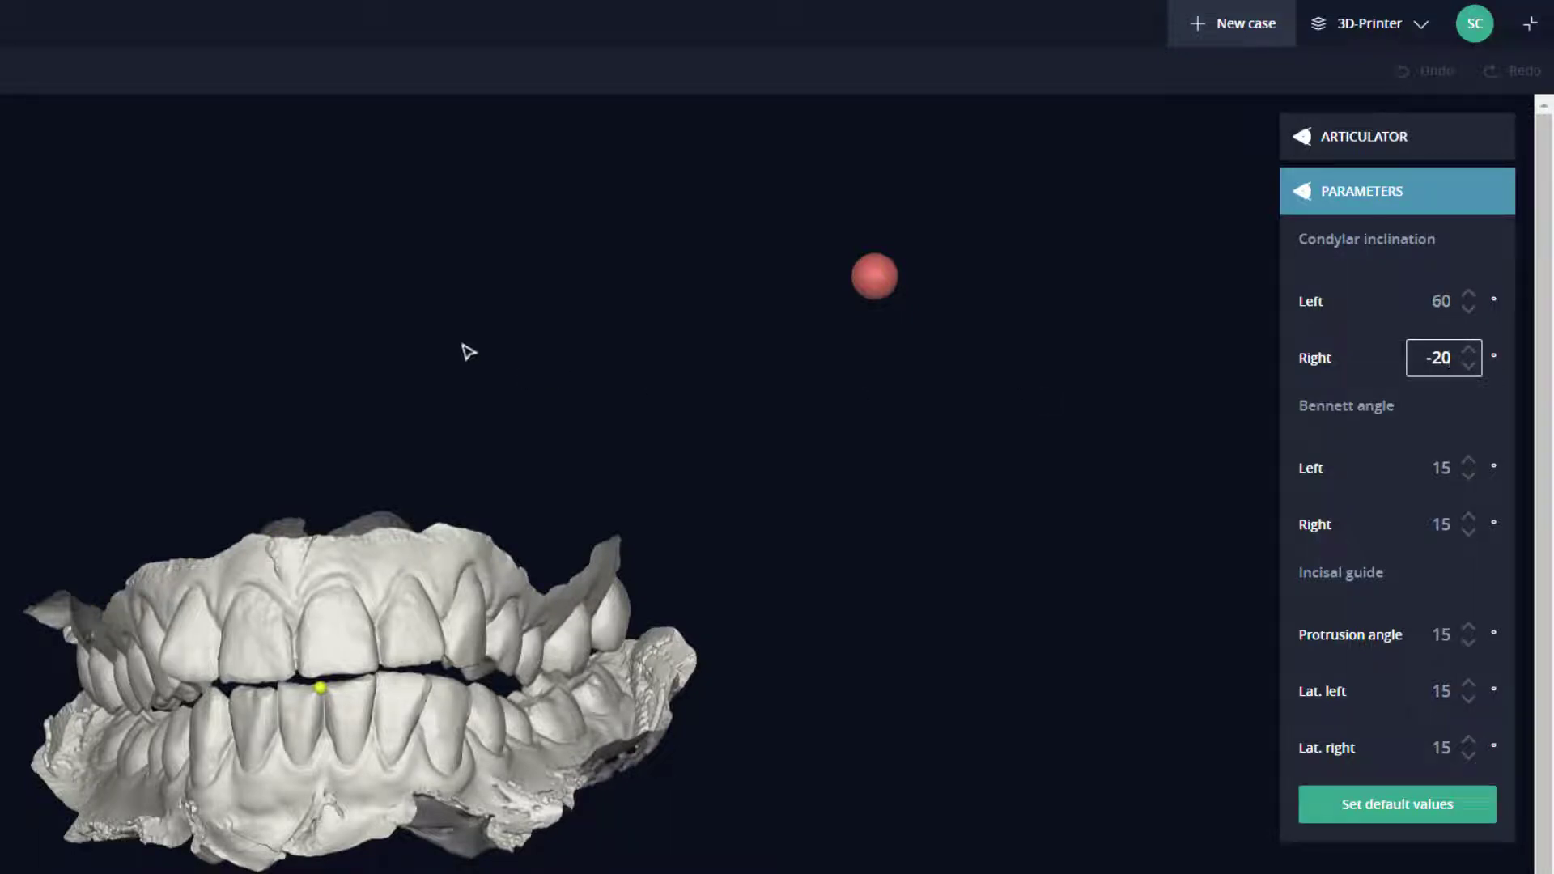
Step: Set the Bennett angle to 30° on the left and 0° on the right
{"action": "middle_click_drag", "start_coordinate": [463, 343], "coordinate": [537, 336]}
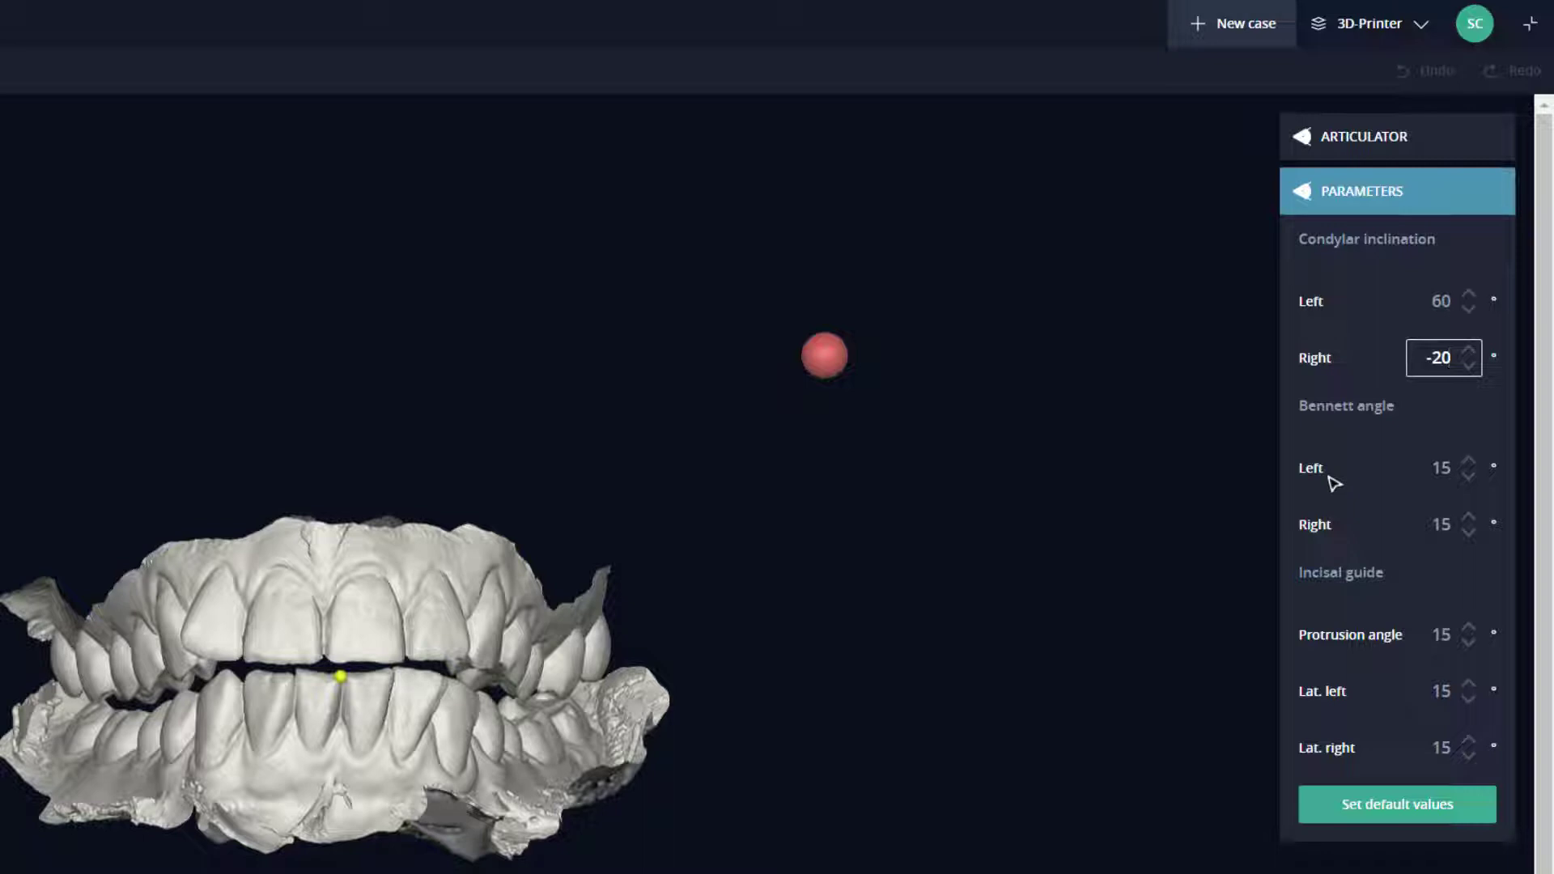
{"action": "left_click", "coordinate": [1476, 462]}
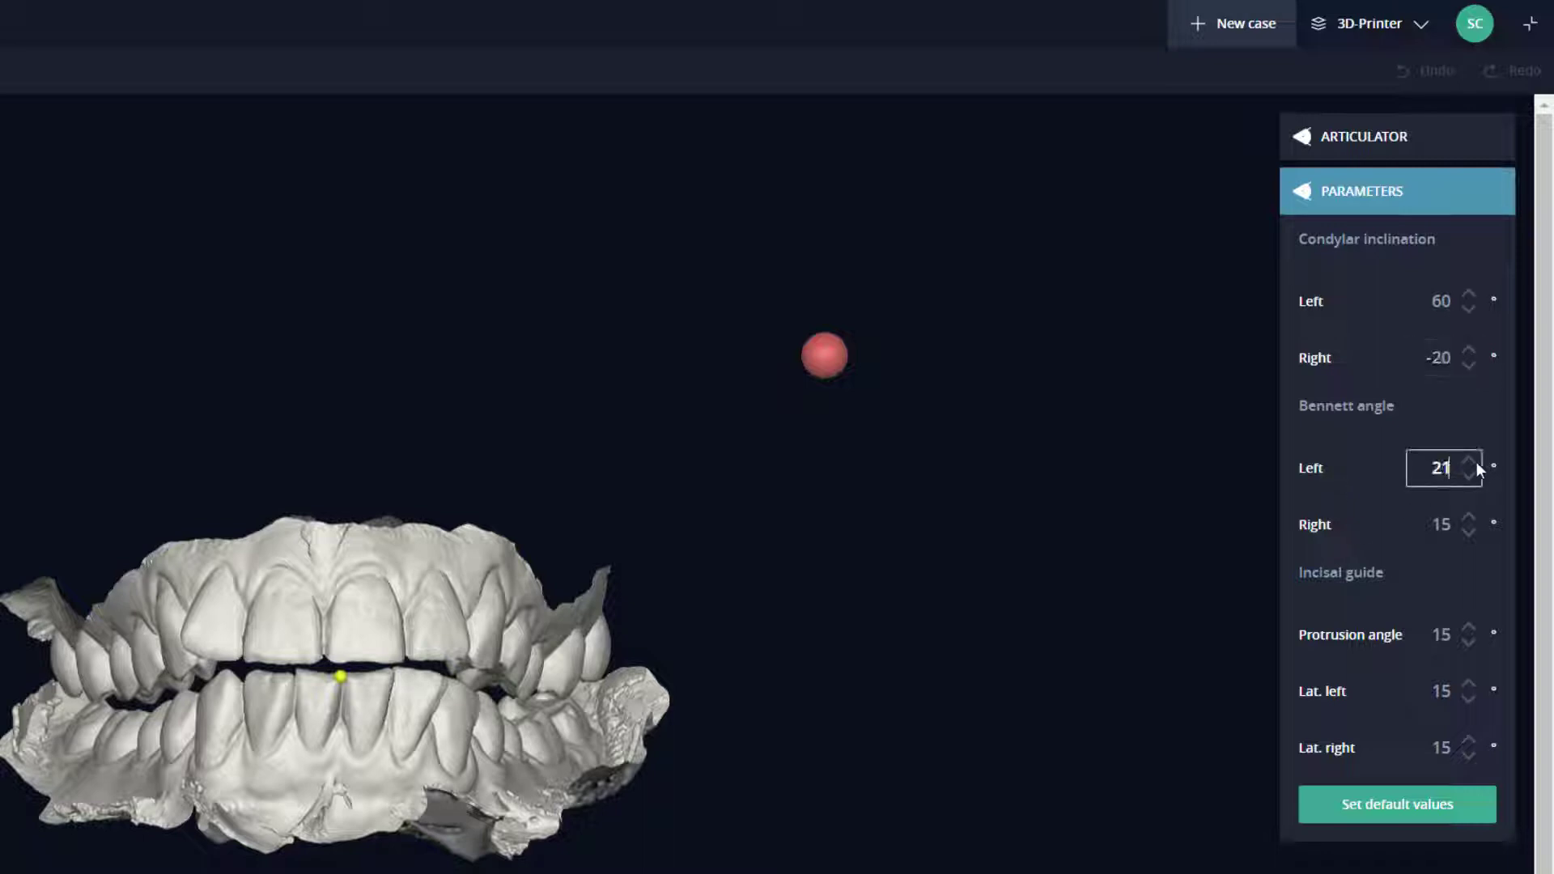
{"action": "left_click", "coordinate": [1471, 538]}
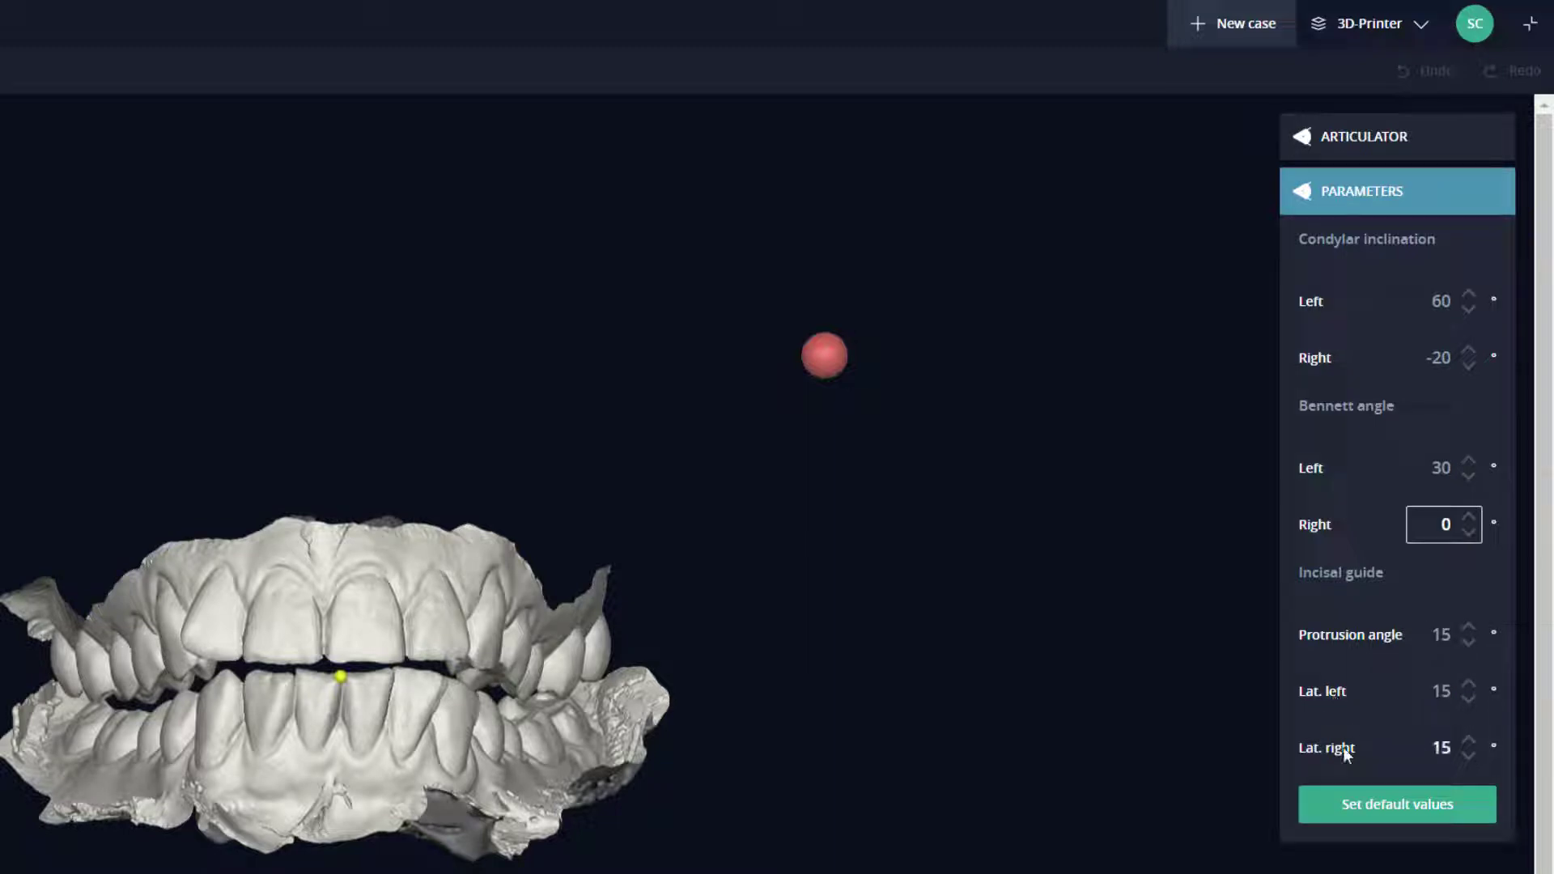
Step: Set the incisal guide to a 45° protrusion angle, 45° lateral left and 0° lateral right
{"action": "left_click", "coordinate": [1469, 684]}
{"action": "type", "text": "22"}
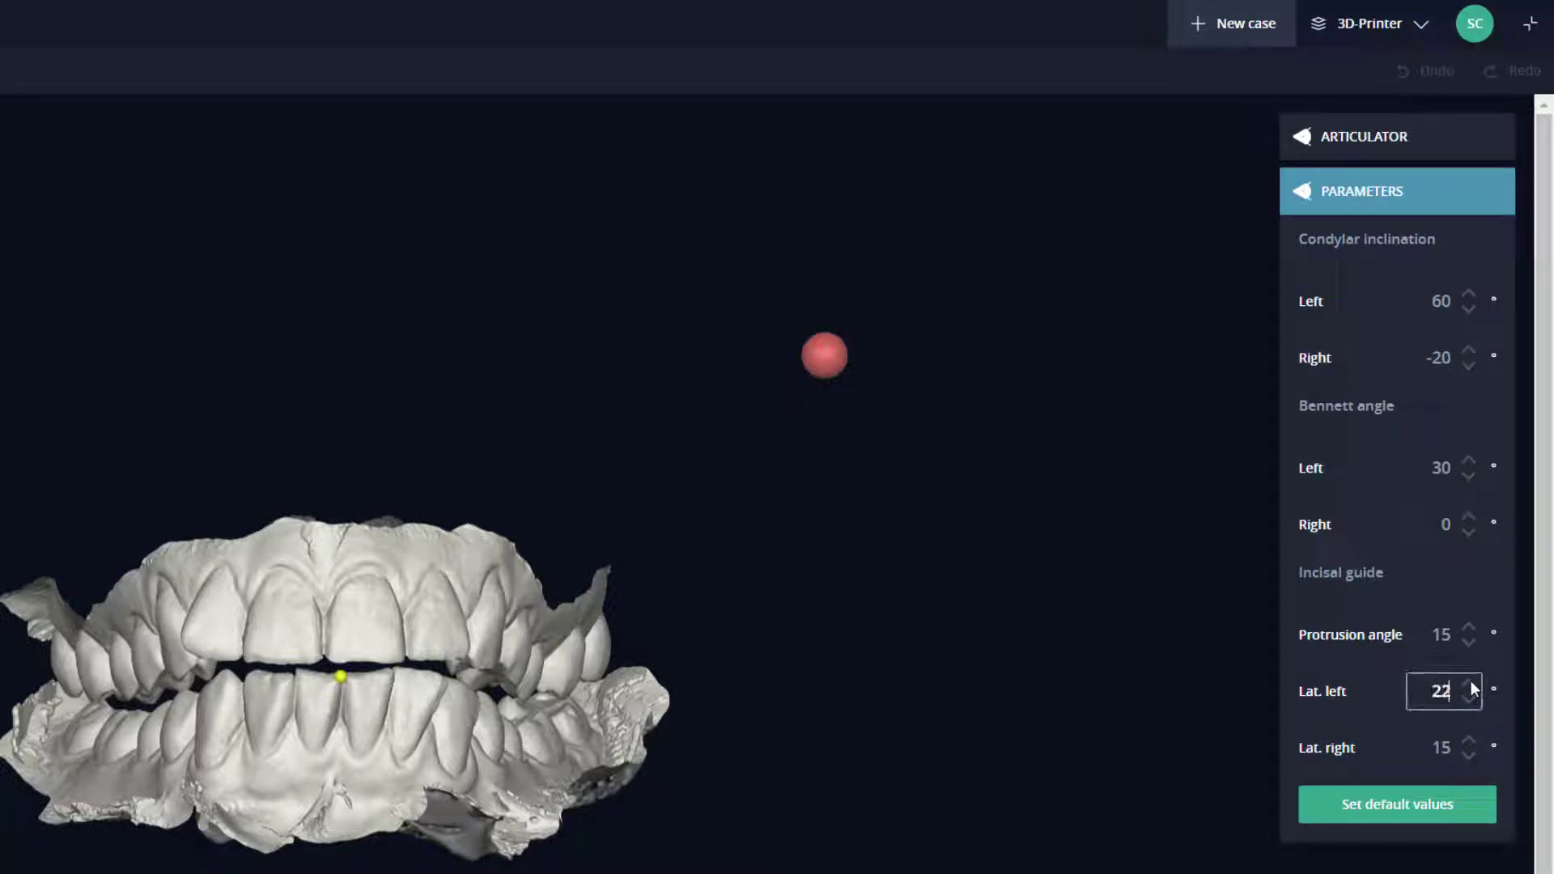
{"action": "left_click", "coordinate": [1470, 682]}
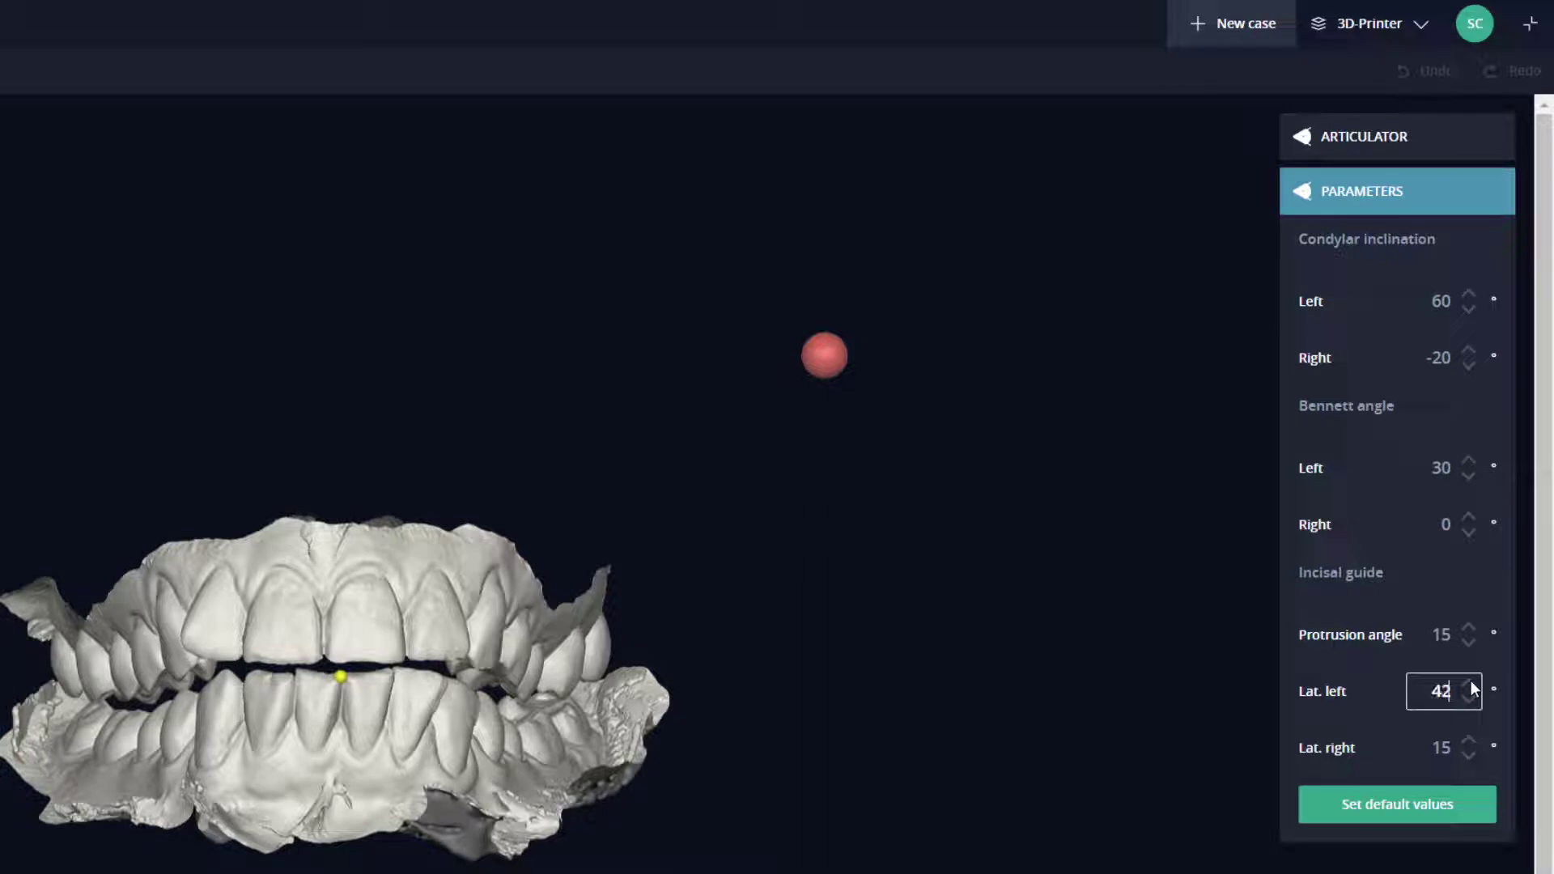
{"action": "left_click", "coordinate": [1470, 755]}
{"action": "left_click", "coordinate": [1471, 627]}
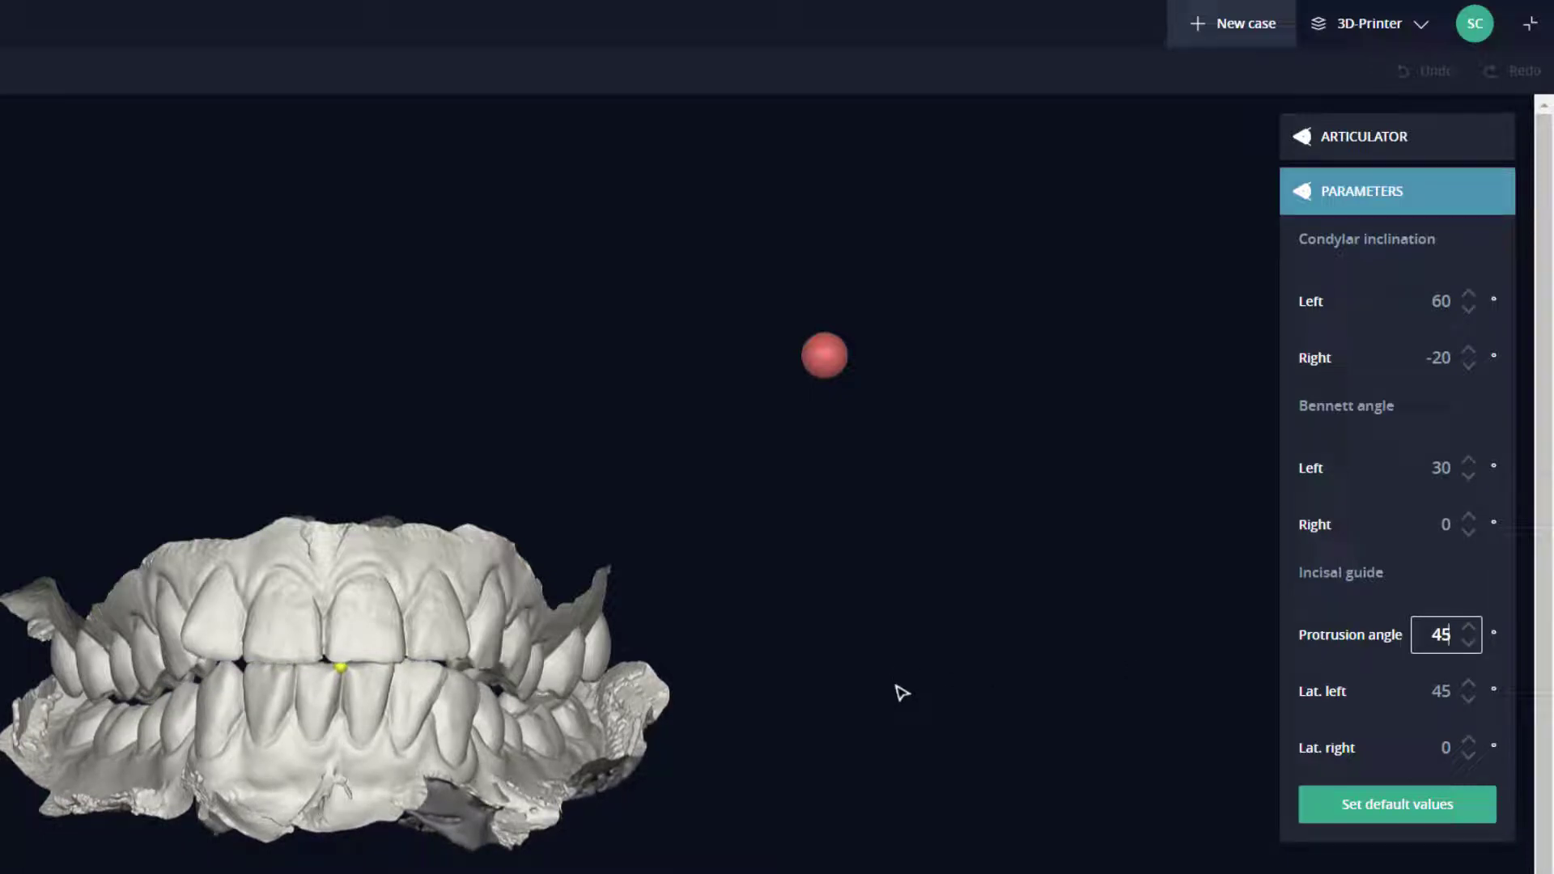
{"action": "left_click_drag", "start_coordinate": [192, 709], "coordinate": [180, 723]}
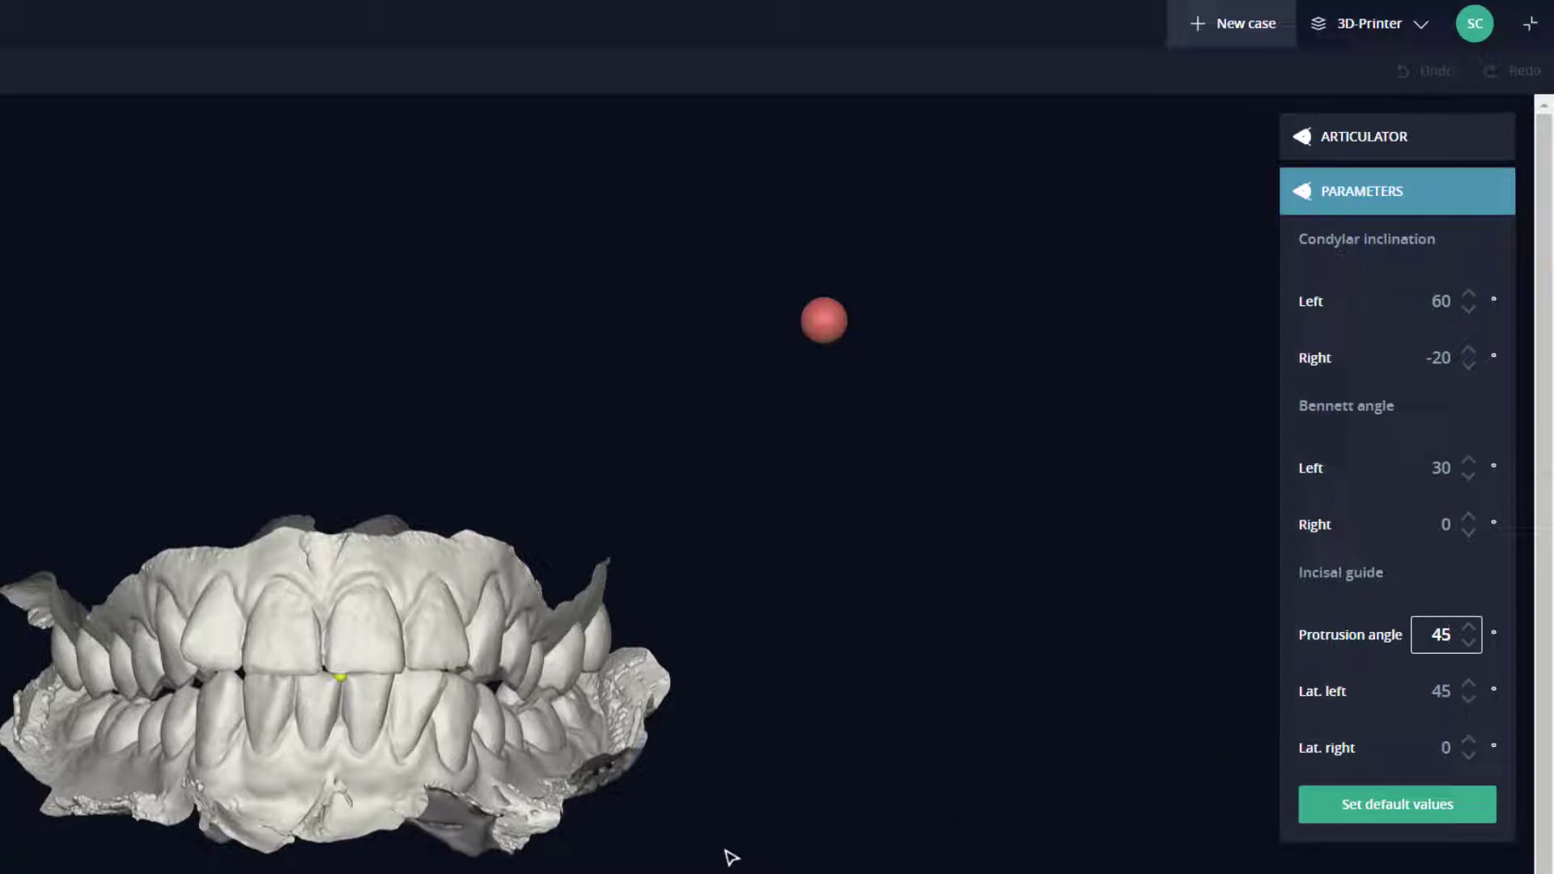
Step: Restore the default articulator parameters and proceed from the articulator to the insertion direction stage
{"action": "left_click", "coordinate": [1357, 809]}
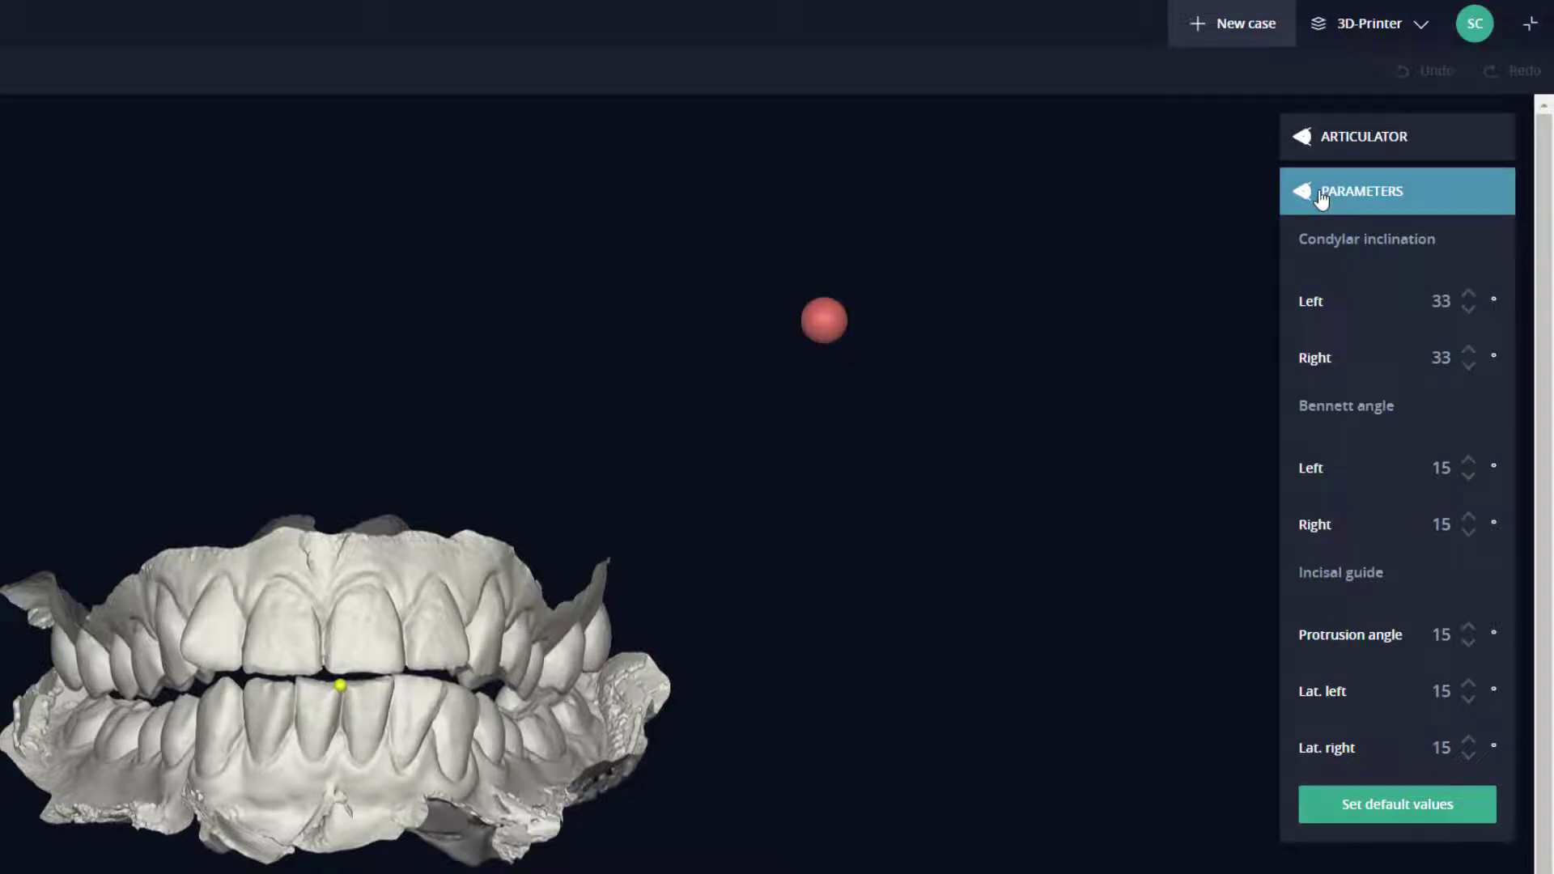
{"action": "left_click", "coordinate": [1324, 154]}
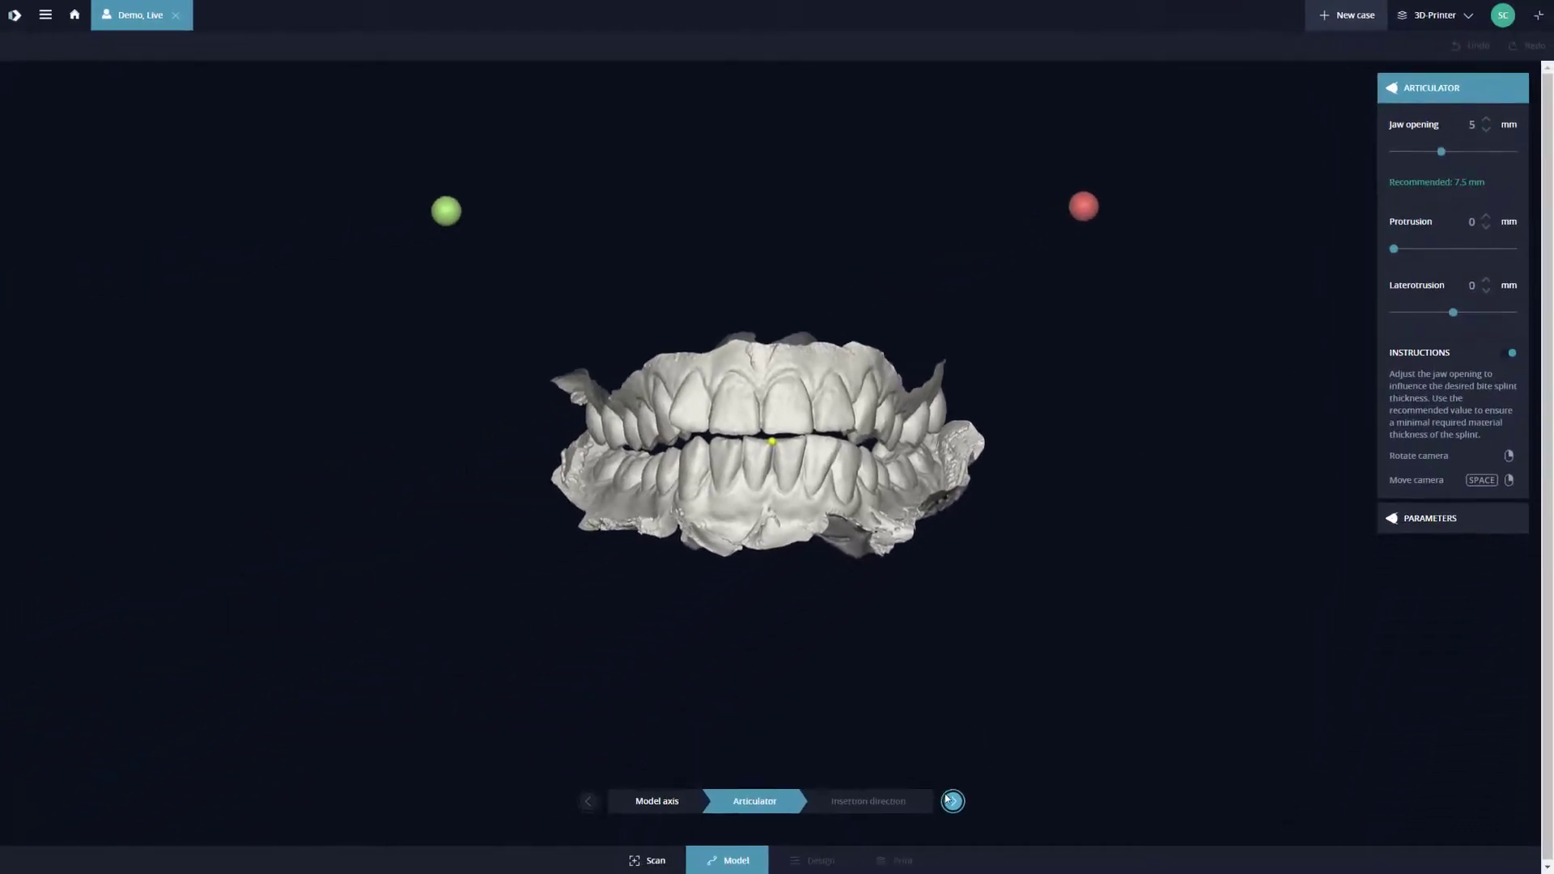
{"action": "left_click", "coordinate": [950, 801]}
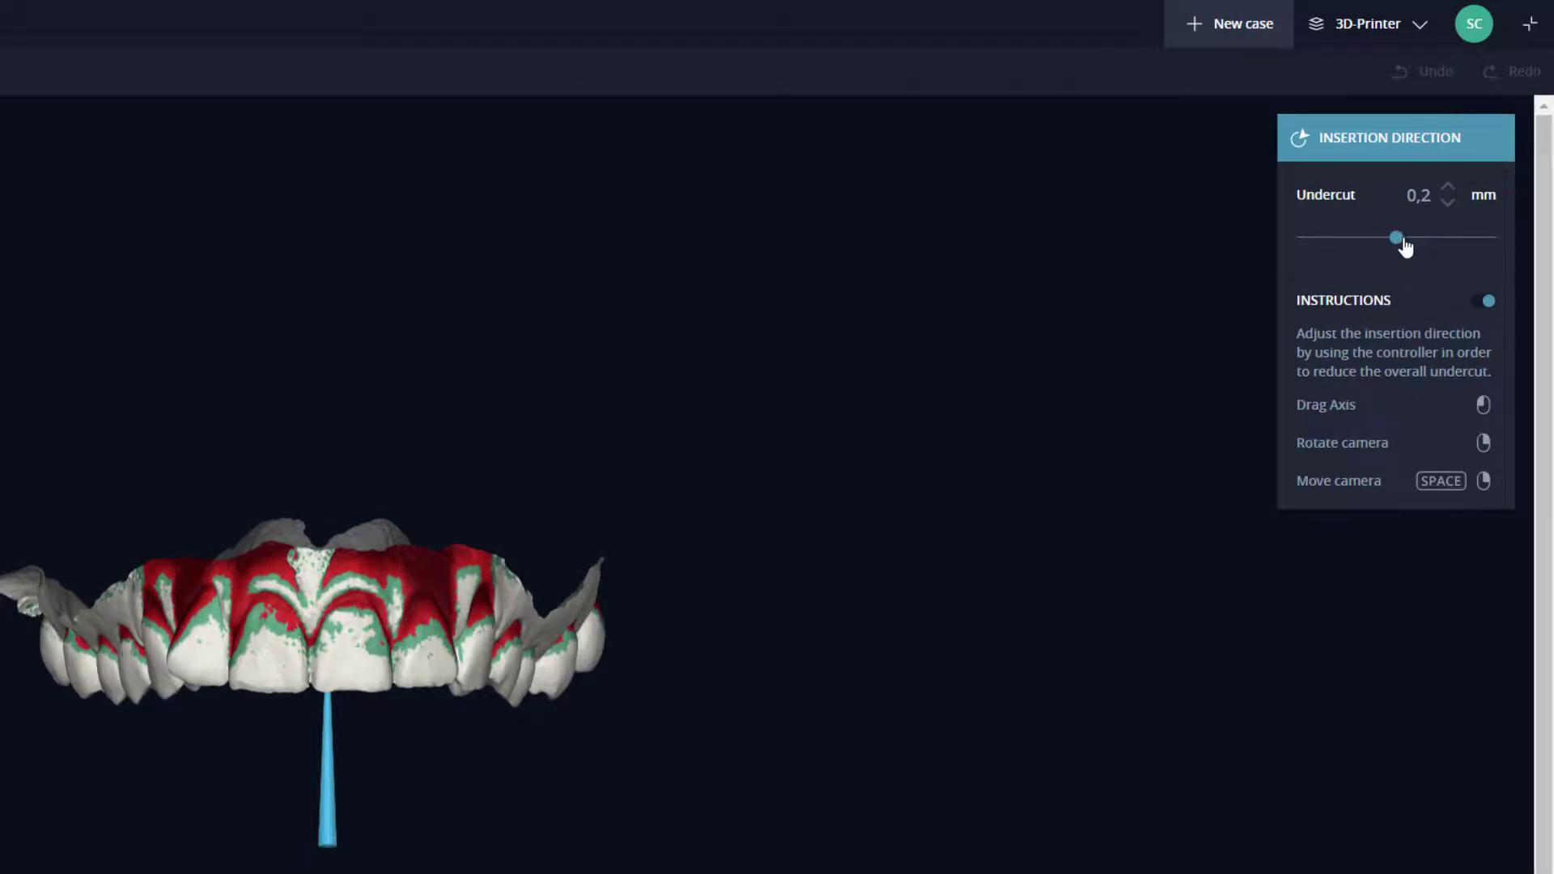
Step: Set the undercut for the insertion direction to 0.3 mm
{"action": "left_click_drag", "start_coordinate": [1404, 241], "coordinate": [1510, 252]}
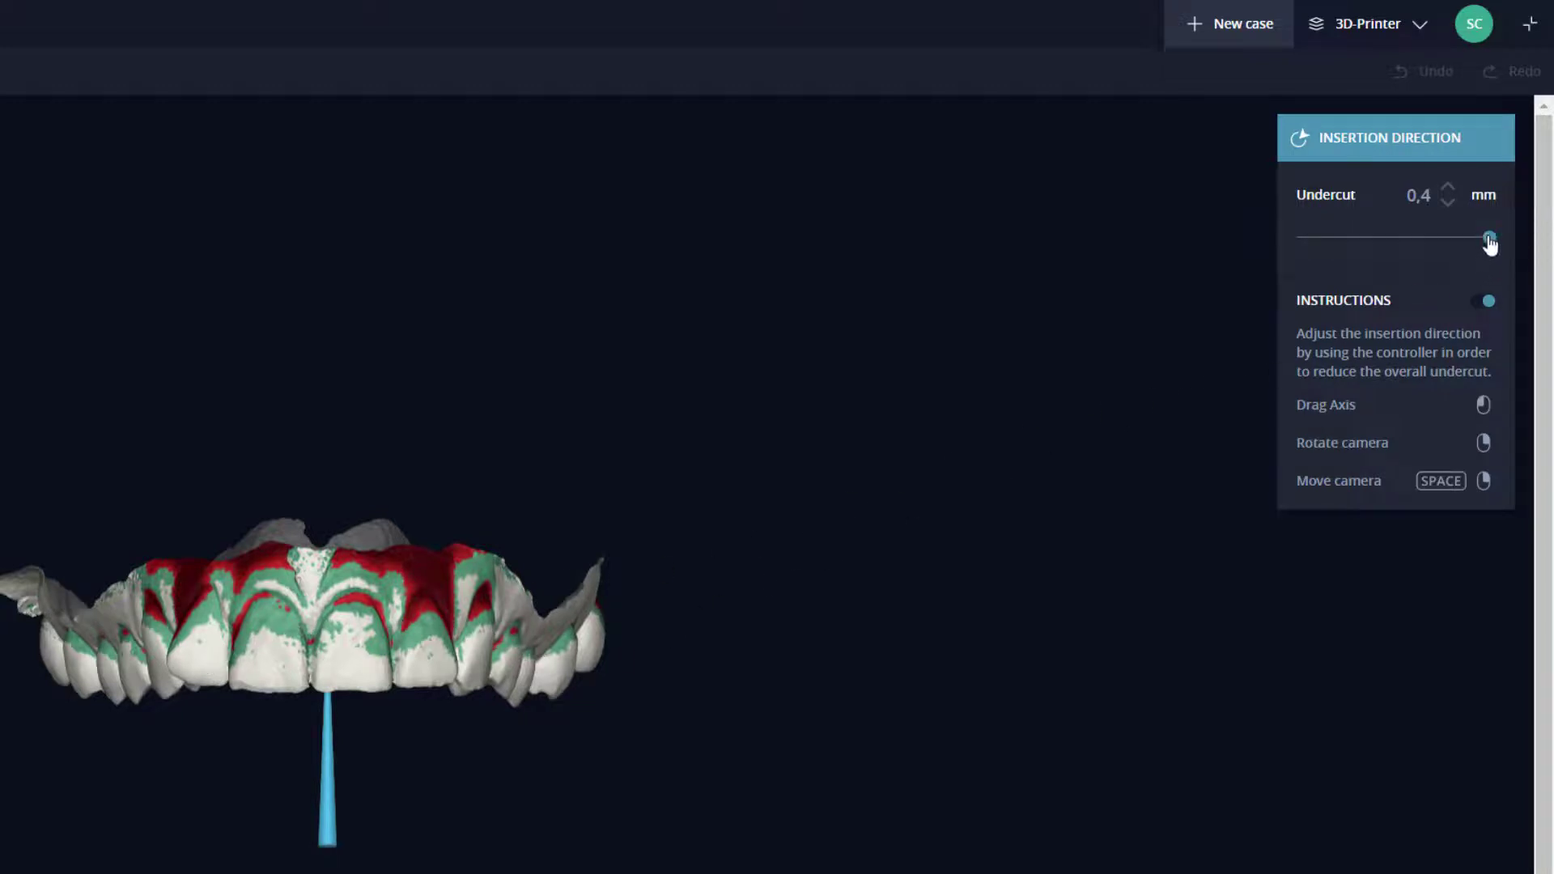
{"action": "left_click_drag", "start_coordinate": [1489, 243], "coordinate": [1442, 249]}
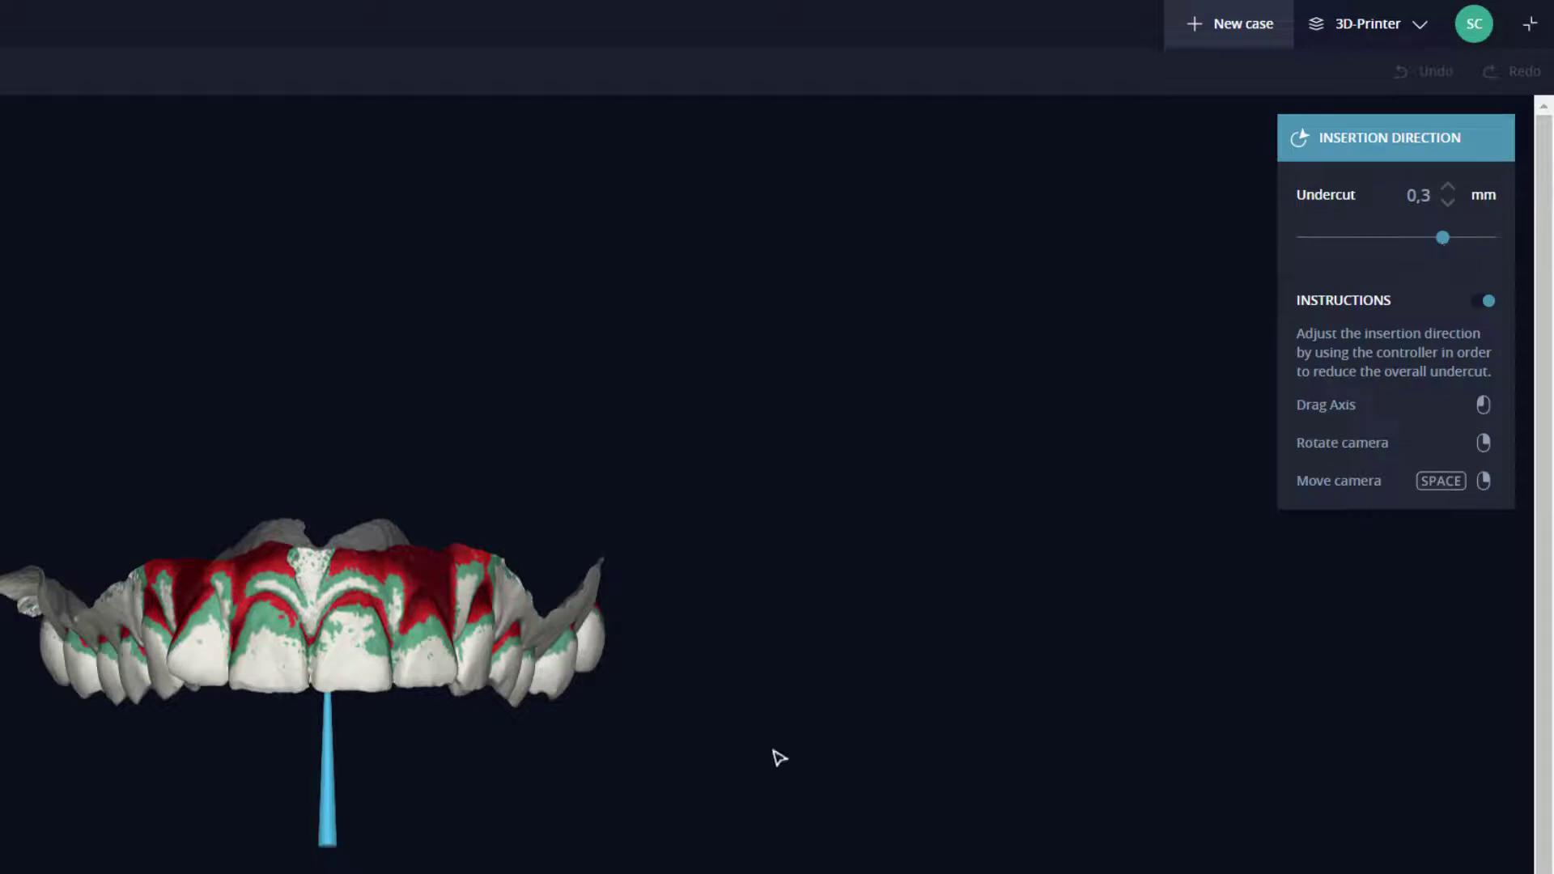
{"action": "right_click_drag", "start_coordinate": [388, 629], "coordinate": [596, 620]}
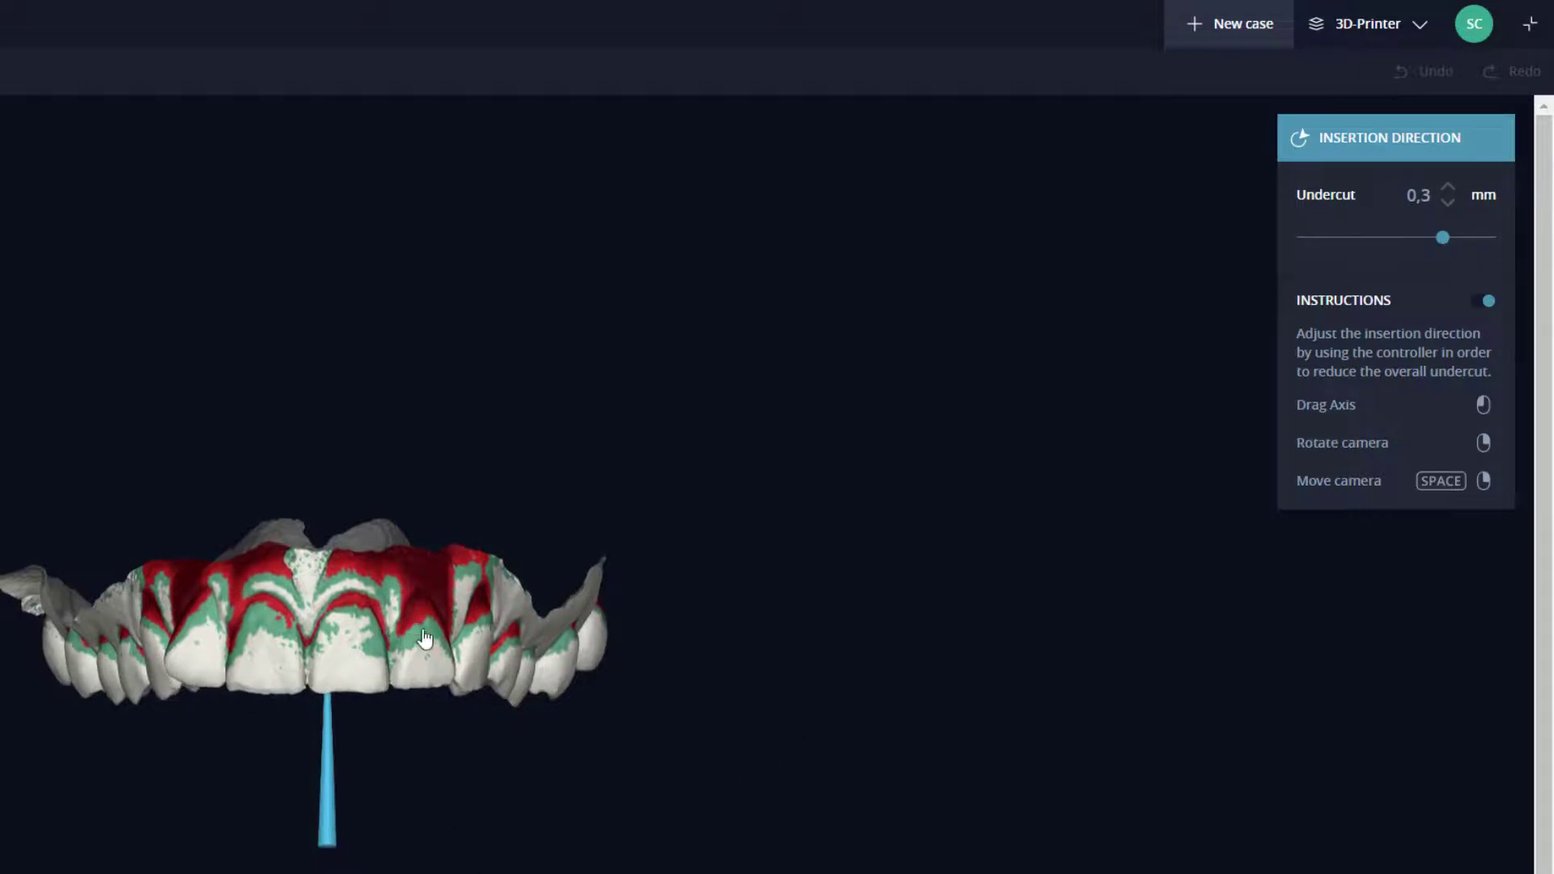
{"action": "right_click_drag", "start_coordinate": [689, 560], "coordinate": [426, 563]}
Step: Adjust the tilt of the upper jaw's insertion axis while viewing the arch from the occlusal side
{"action": "right_click_drag", "start_coordinate": [758, 398], "coordinate": [786, 264]}
{"action": "right_click_drag", "start_coordinate": [769, 241], "coordinate": [769, 231]}
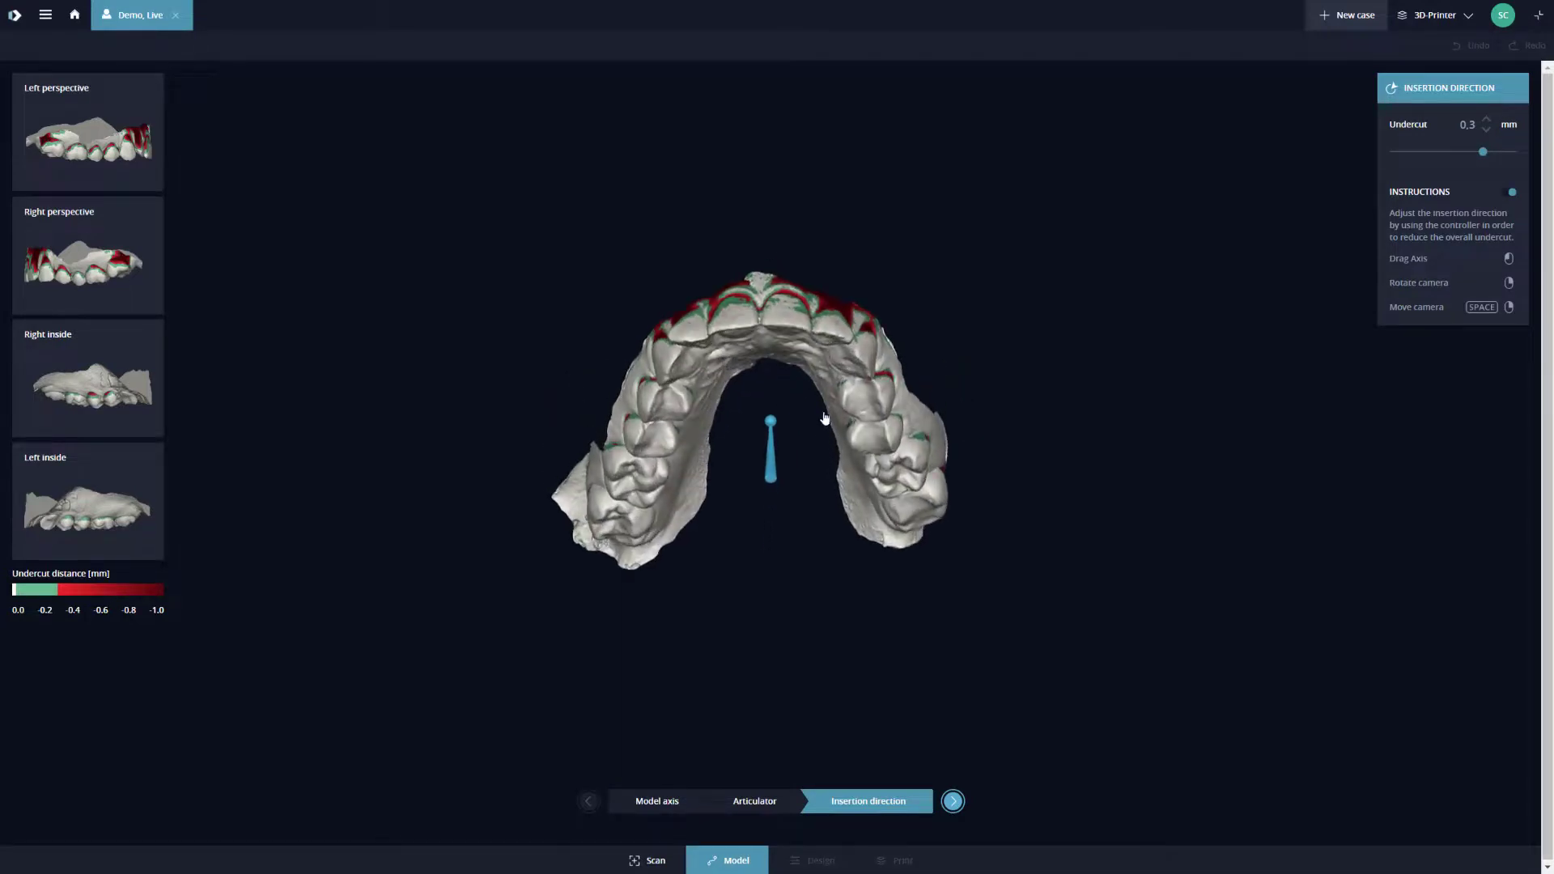
{"action": "right_click_drag", "start_coordinate": [824, 418], "coordinate": [823, 349]}
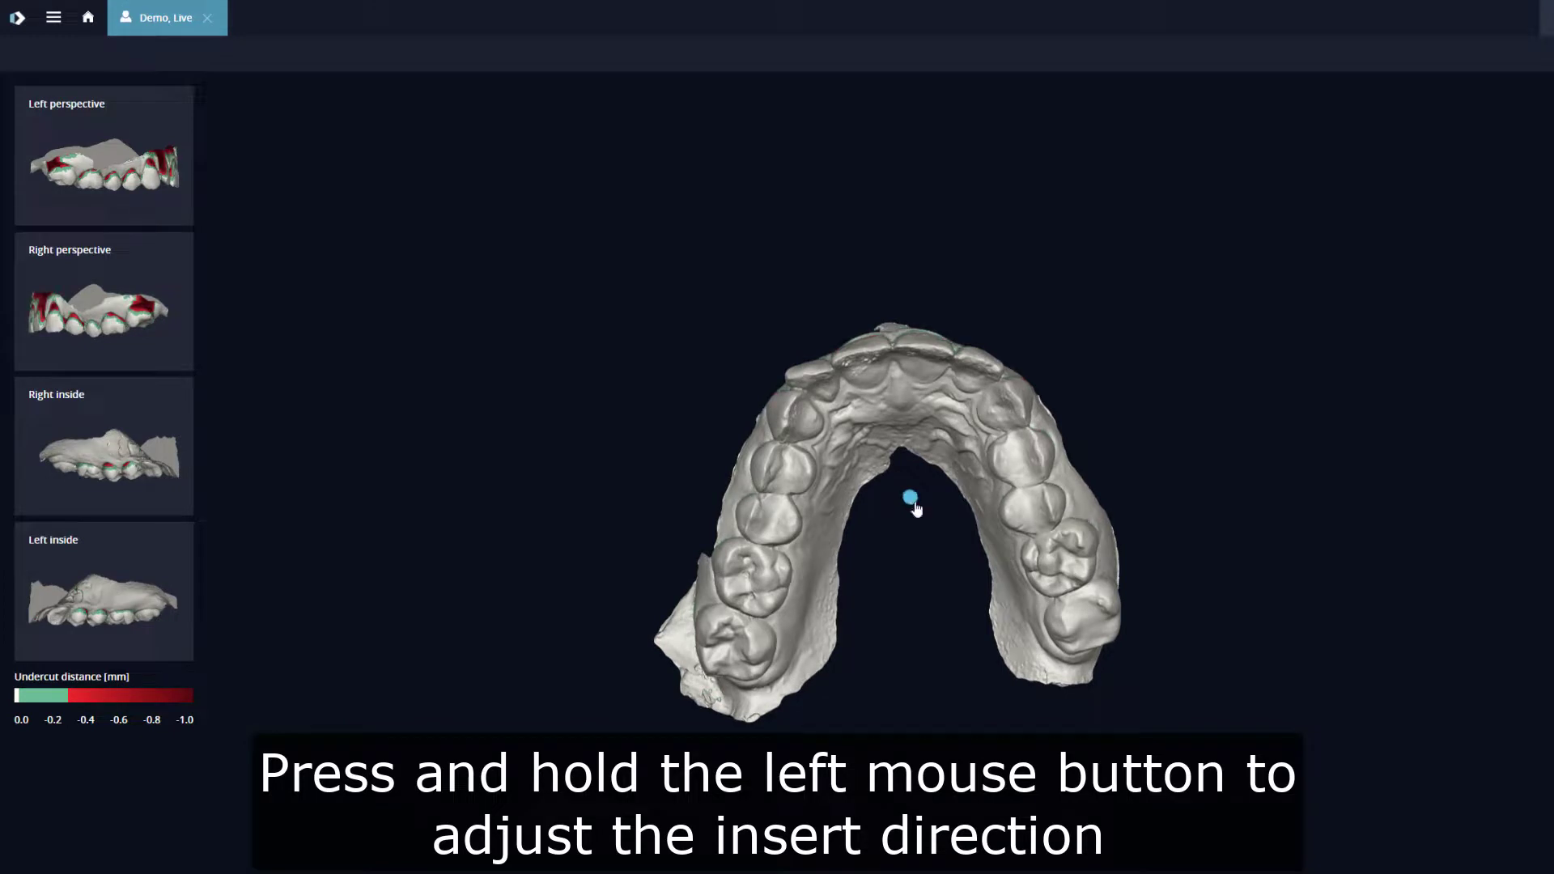
{"action": "left_click_drag", "start_coordinate": [906, 333], "coordinate": [1165, 625]}
{"action": "left_click_drag", "start_coordinate": [777, 450], "coordinate": [932, 340]}
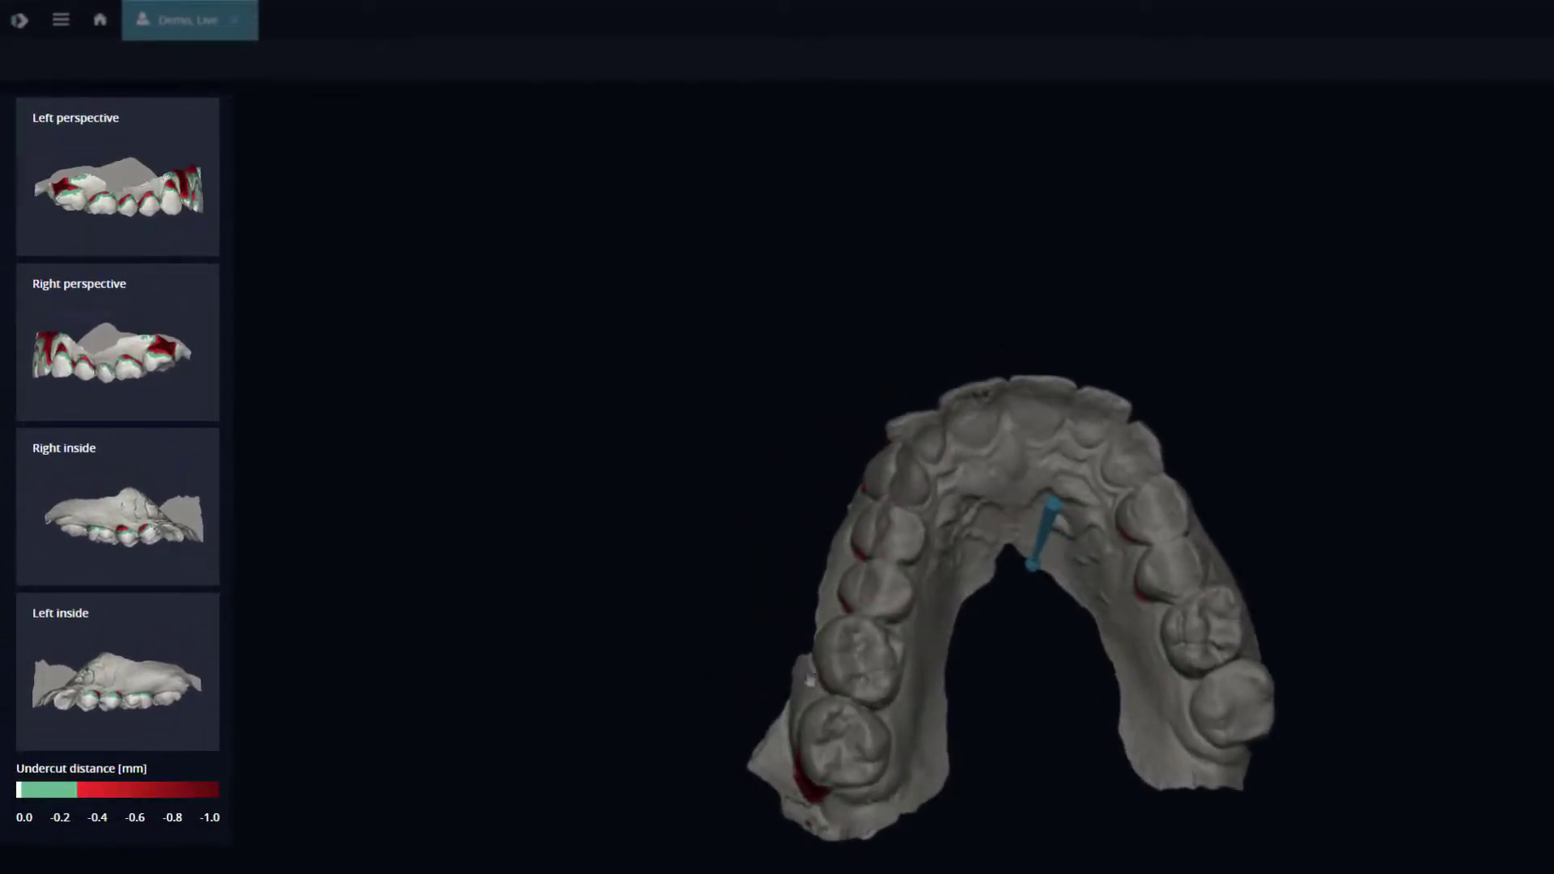
{"action": "left_click_drag", "start_coordinate": [809, 680], "coordinate": [1124, 630]}
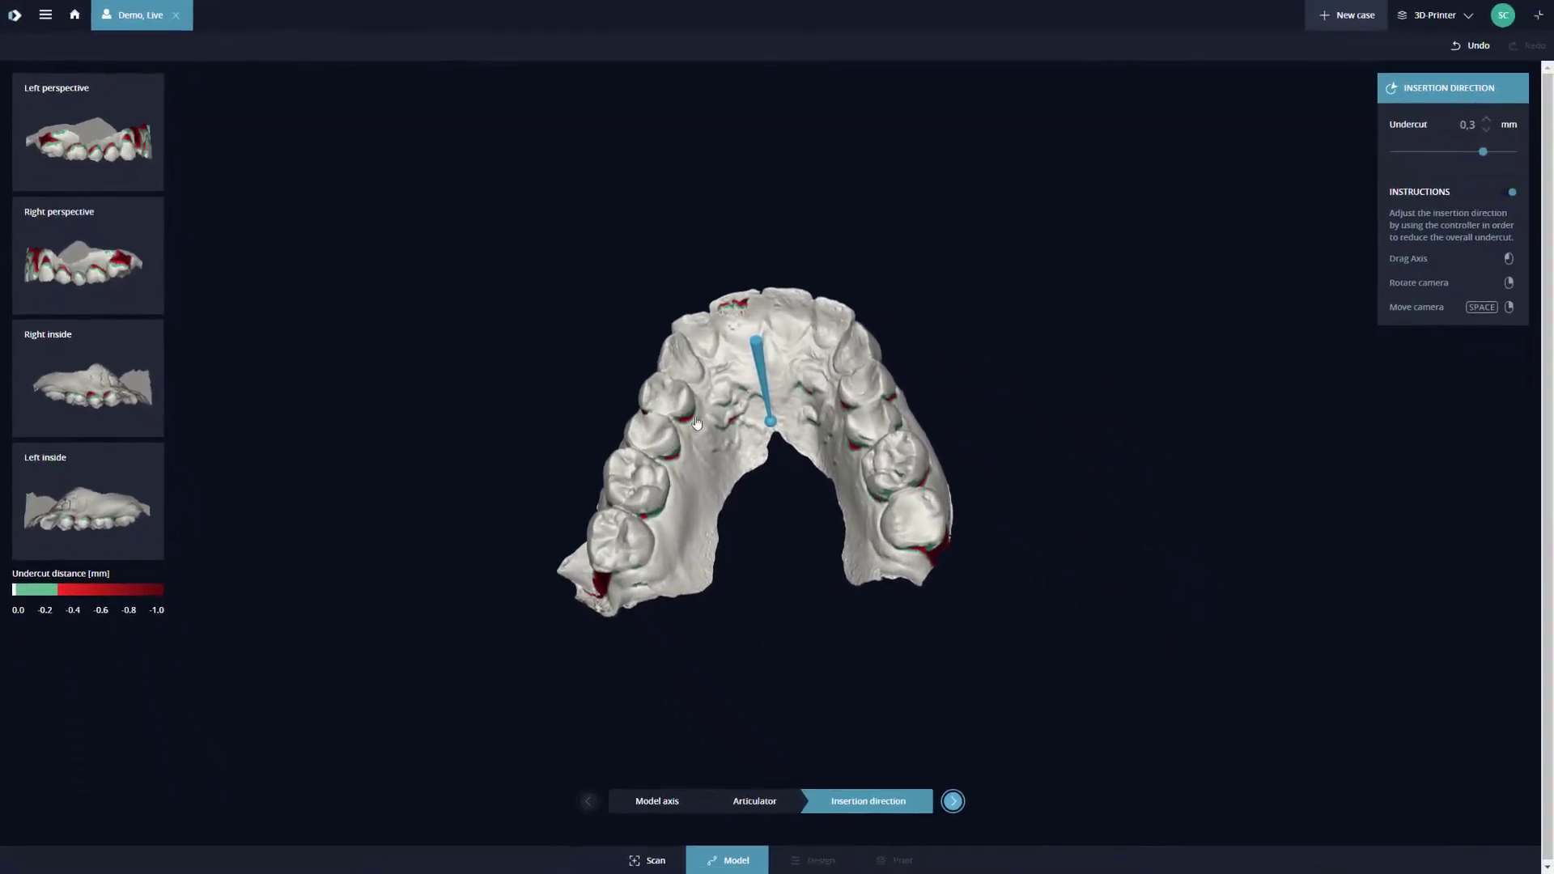
Step: Try tilting the insertion axis steeply sideways and bring it back close to upright
{"action": "left_click_drag", "start_coordinate": [751, 289], "coordinate": [872, 520]}
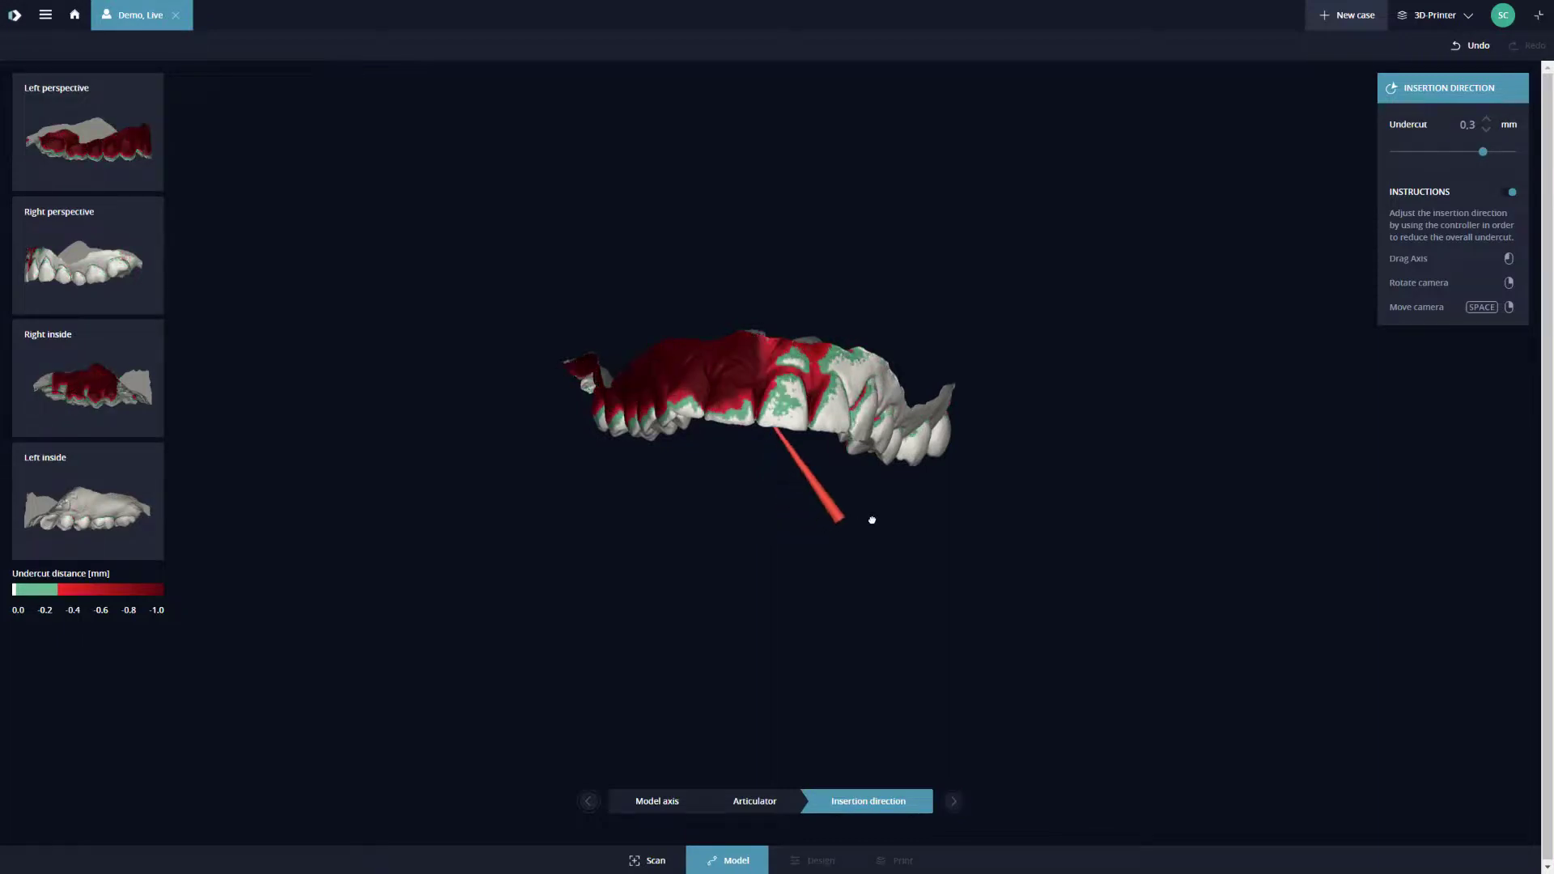
{"action": "right_click_drag", "start_coordinate": [743, 429], "coordinate": [1229, 373]}
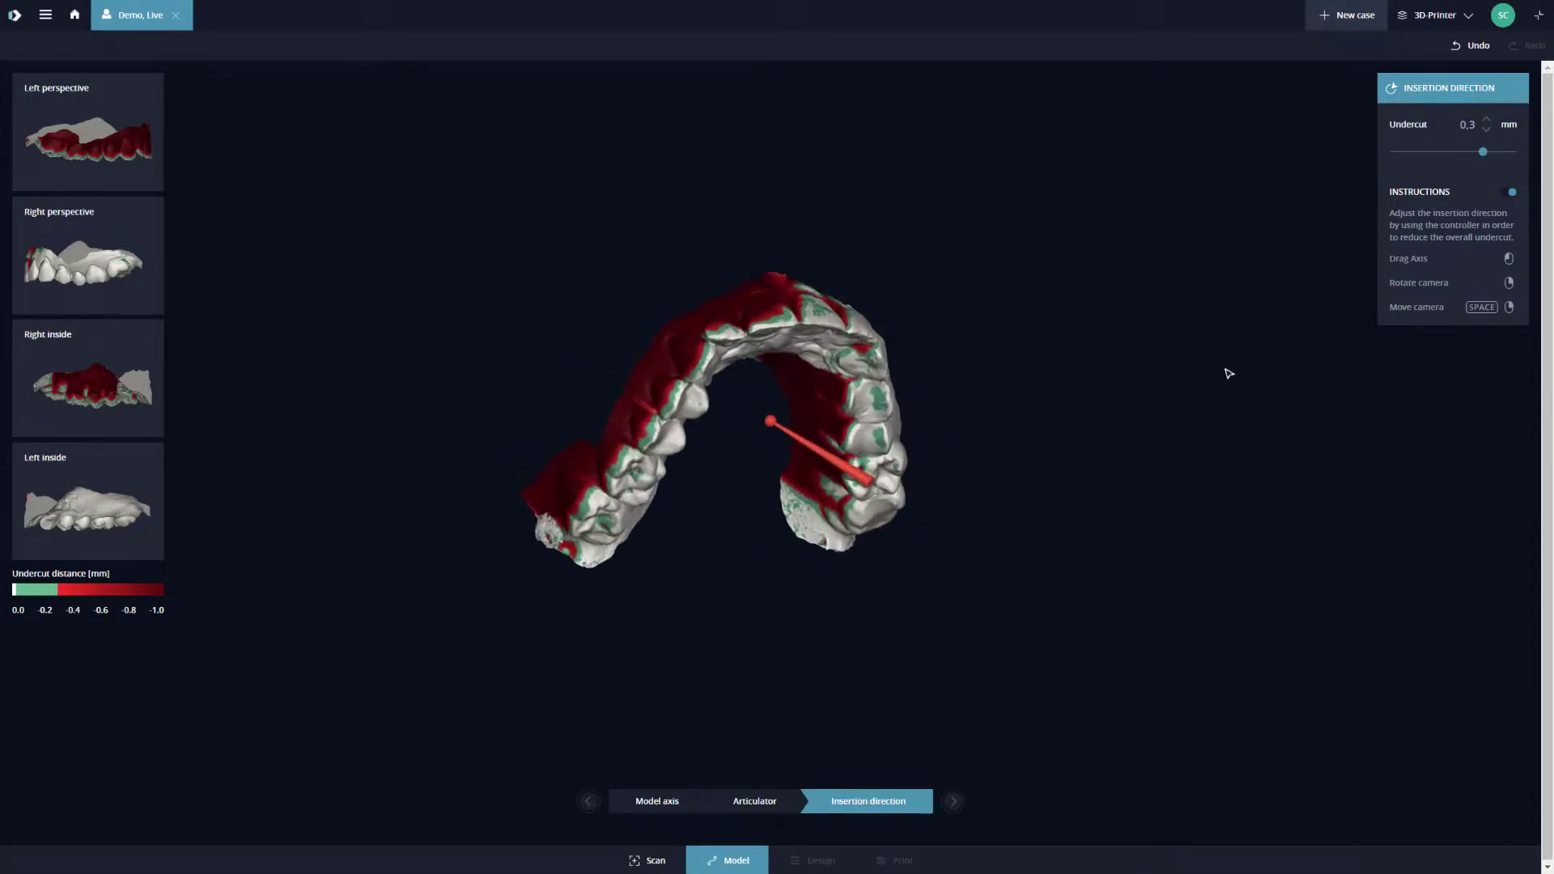
{"action": "left_click_drag", "start_coordinate": [876, 484], "coordinate": [822, 422]}
{"action": "right_click_drag", "start_coordinate": [797, 409], "coordinate": [719, 349]}
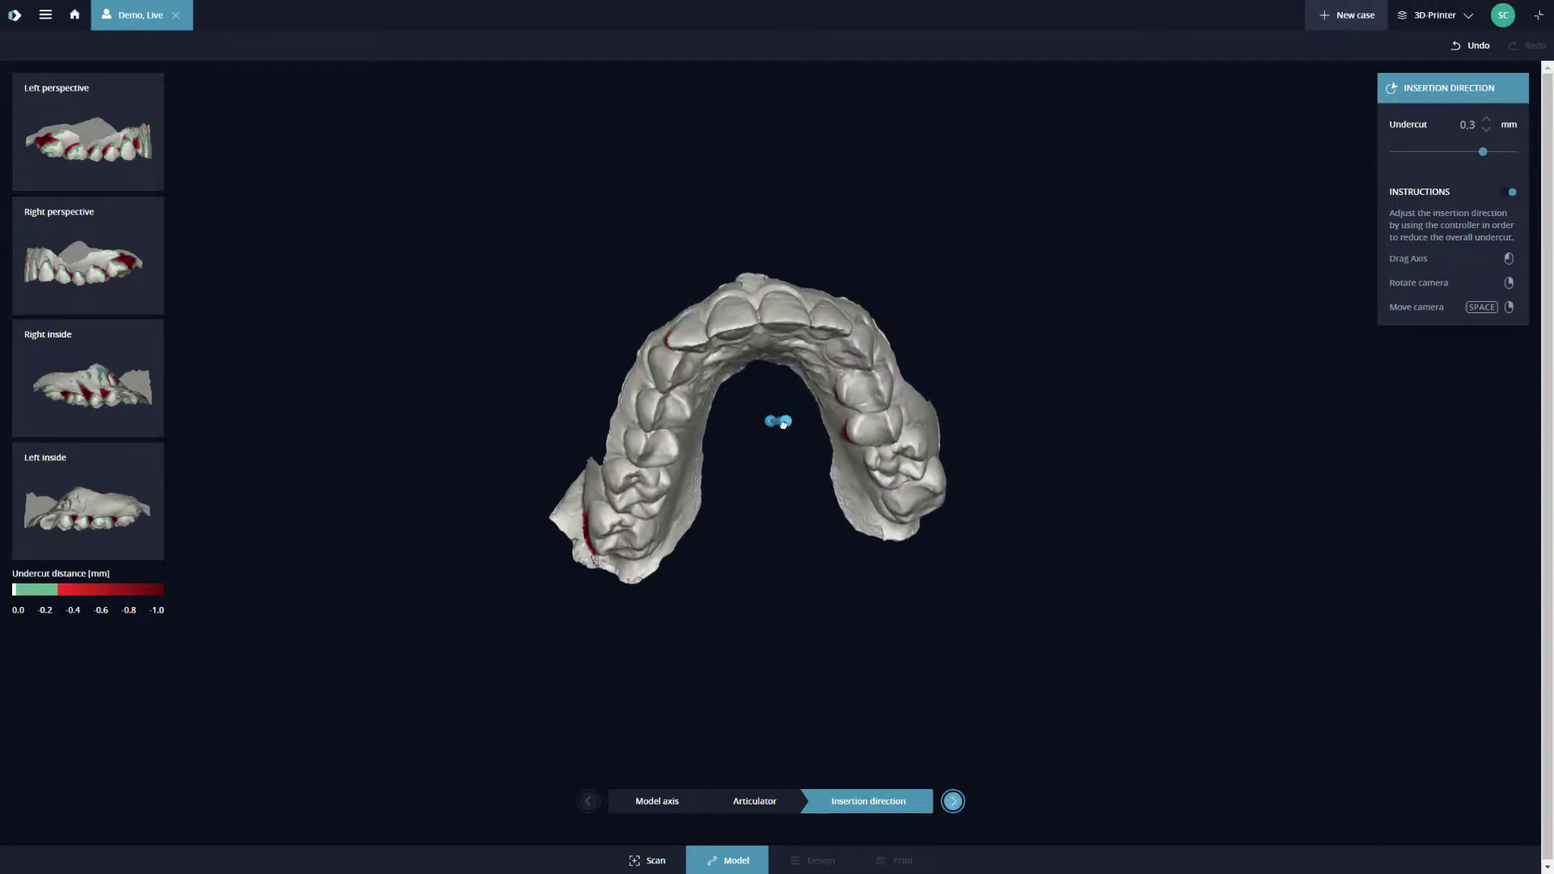
Step: Fine-tune the insertion axis with small tilts to reduce the overall undercut on the upper arch
{"action": "left_click_drag", "start_coordinate": [782, 425], "coordinate": [774, 437]}
{"action": "right_click_drag", "start_coordinate": [808, 347], "coordinate": [789, 275]}
{"action": "right_click_drag", "start_coordinate": [764, 595], "coordinate": [738, 492]}
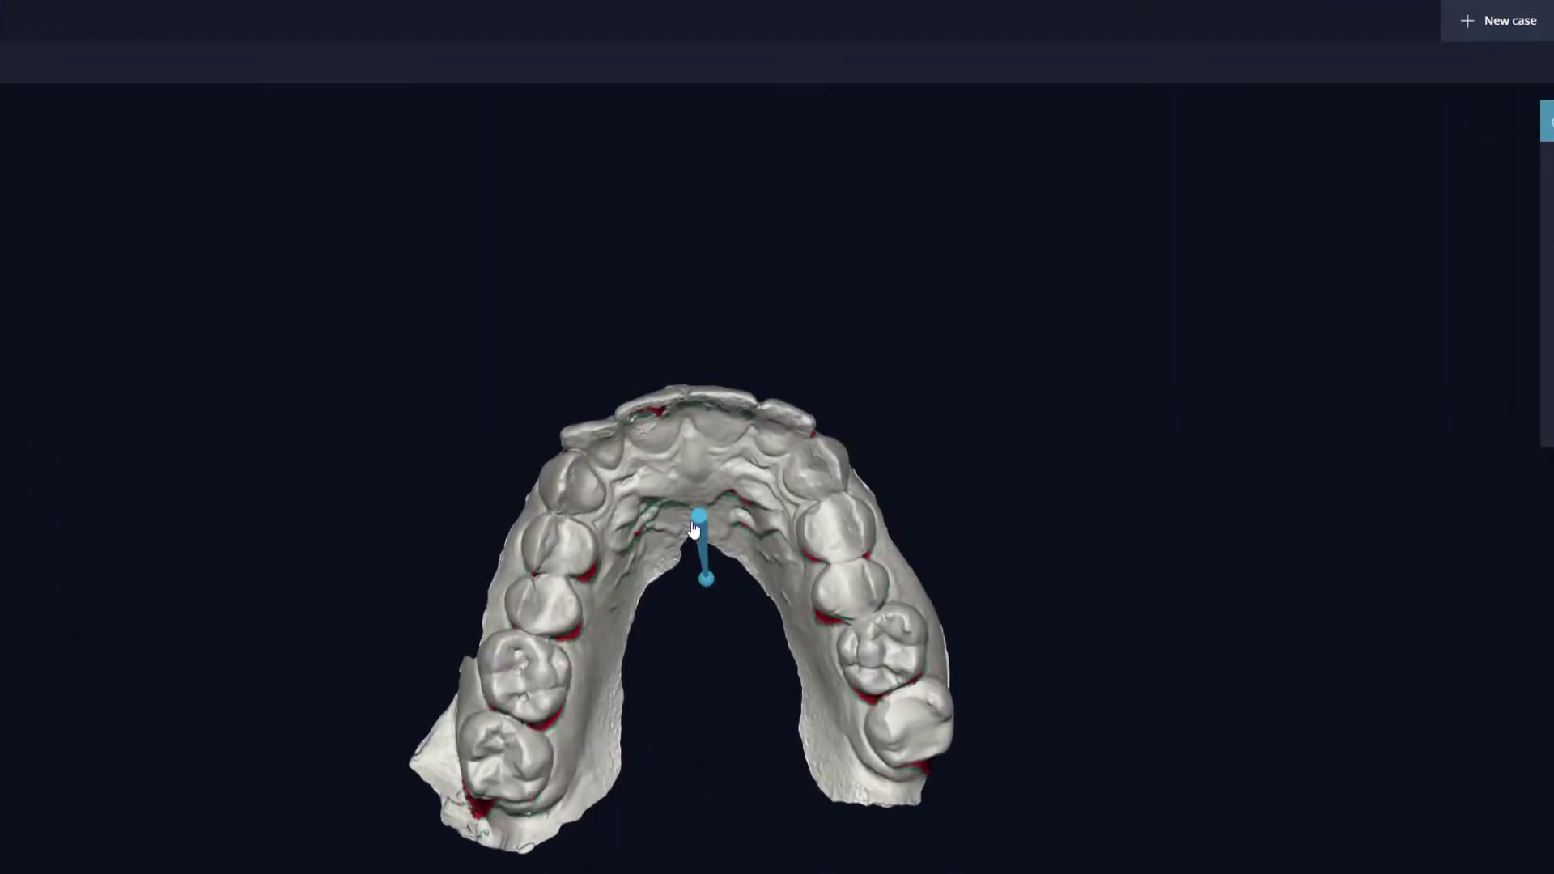
{"action": "left_click_drag", "start_coordinate": [699, 520], "coordinate": [709, 530]}
{"action": "right_click_drag", "start_coordinate": [683, 484], "coordinate": [711, 597]}
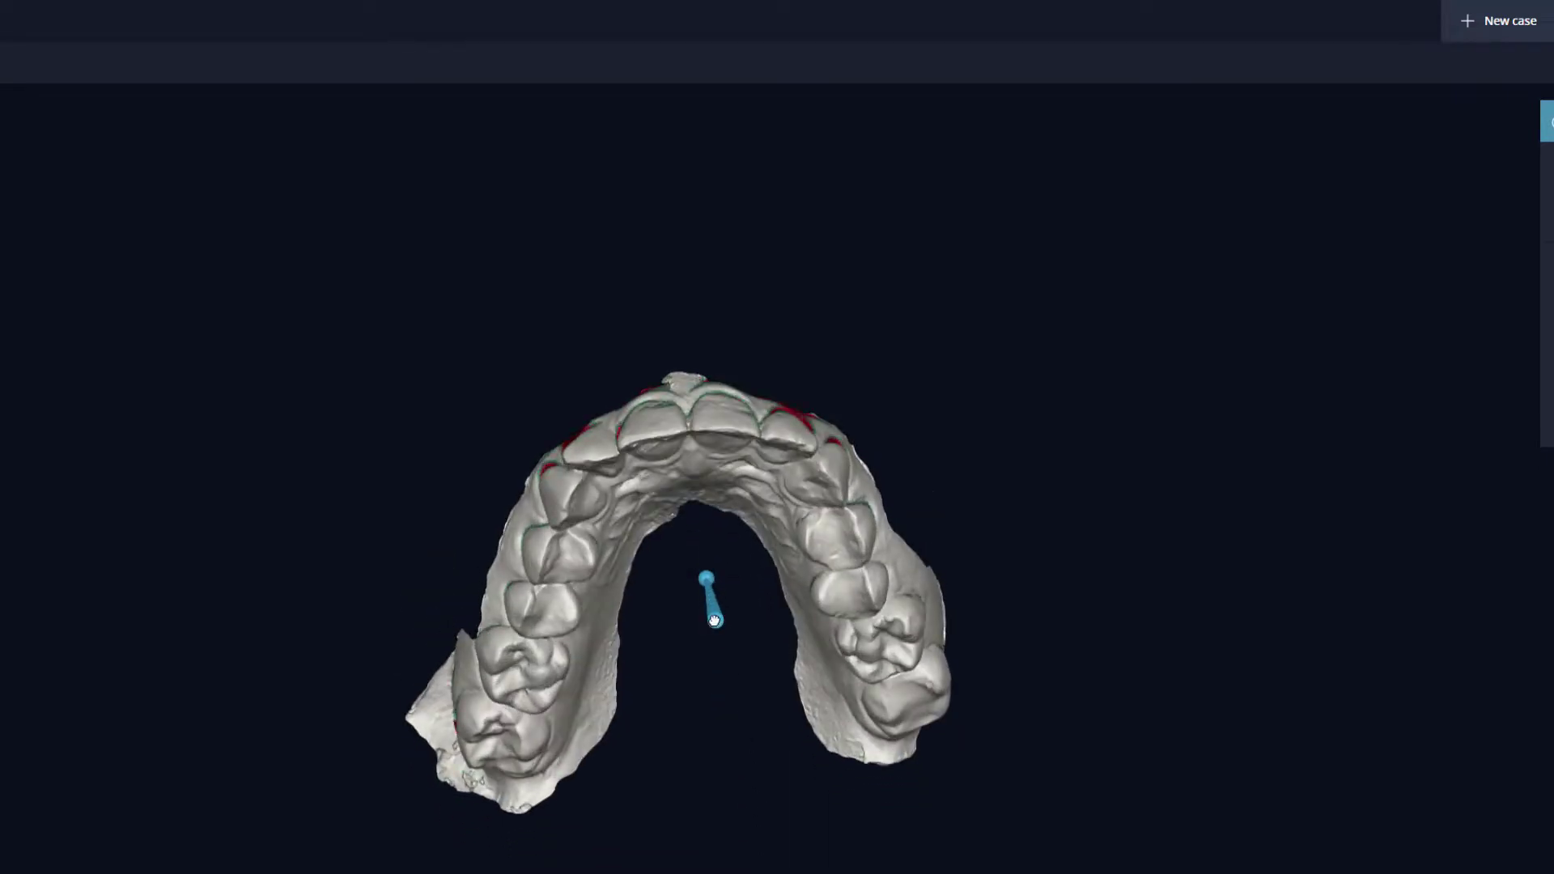
Step: Inspect the coloured undercut areas around the arch and accept the adjusted insertion direction
{"action": "right_click_drag", "start_coordinate": [713, 620], "coordinate": [1080, 381]}
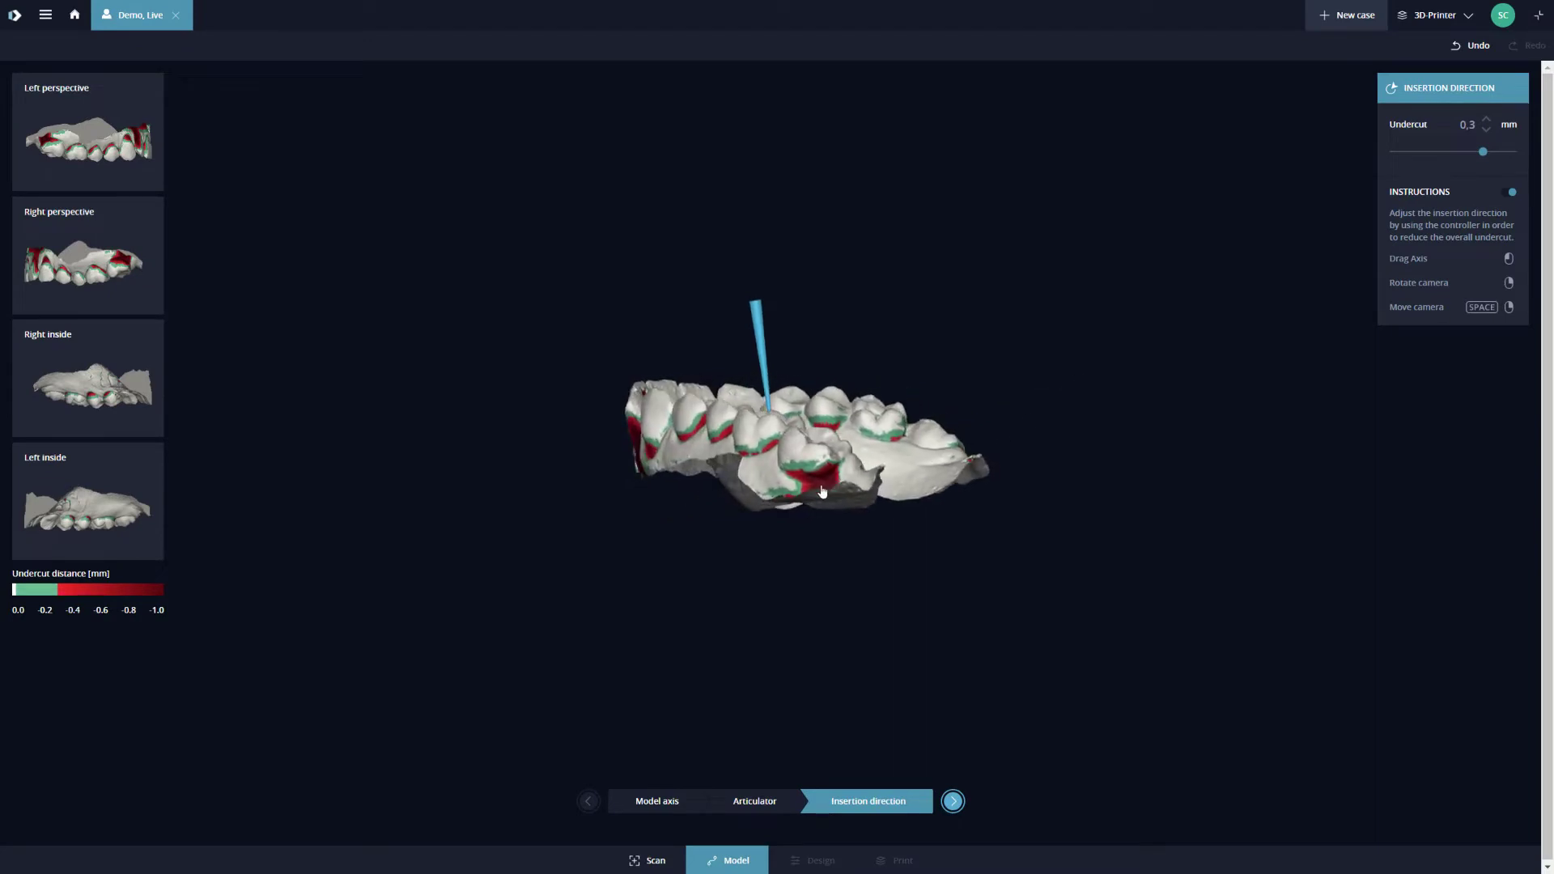
{"action": "right_click_drag", "start_coordinate": [822, 491], "coordinate": [920, 407]}
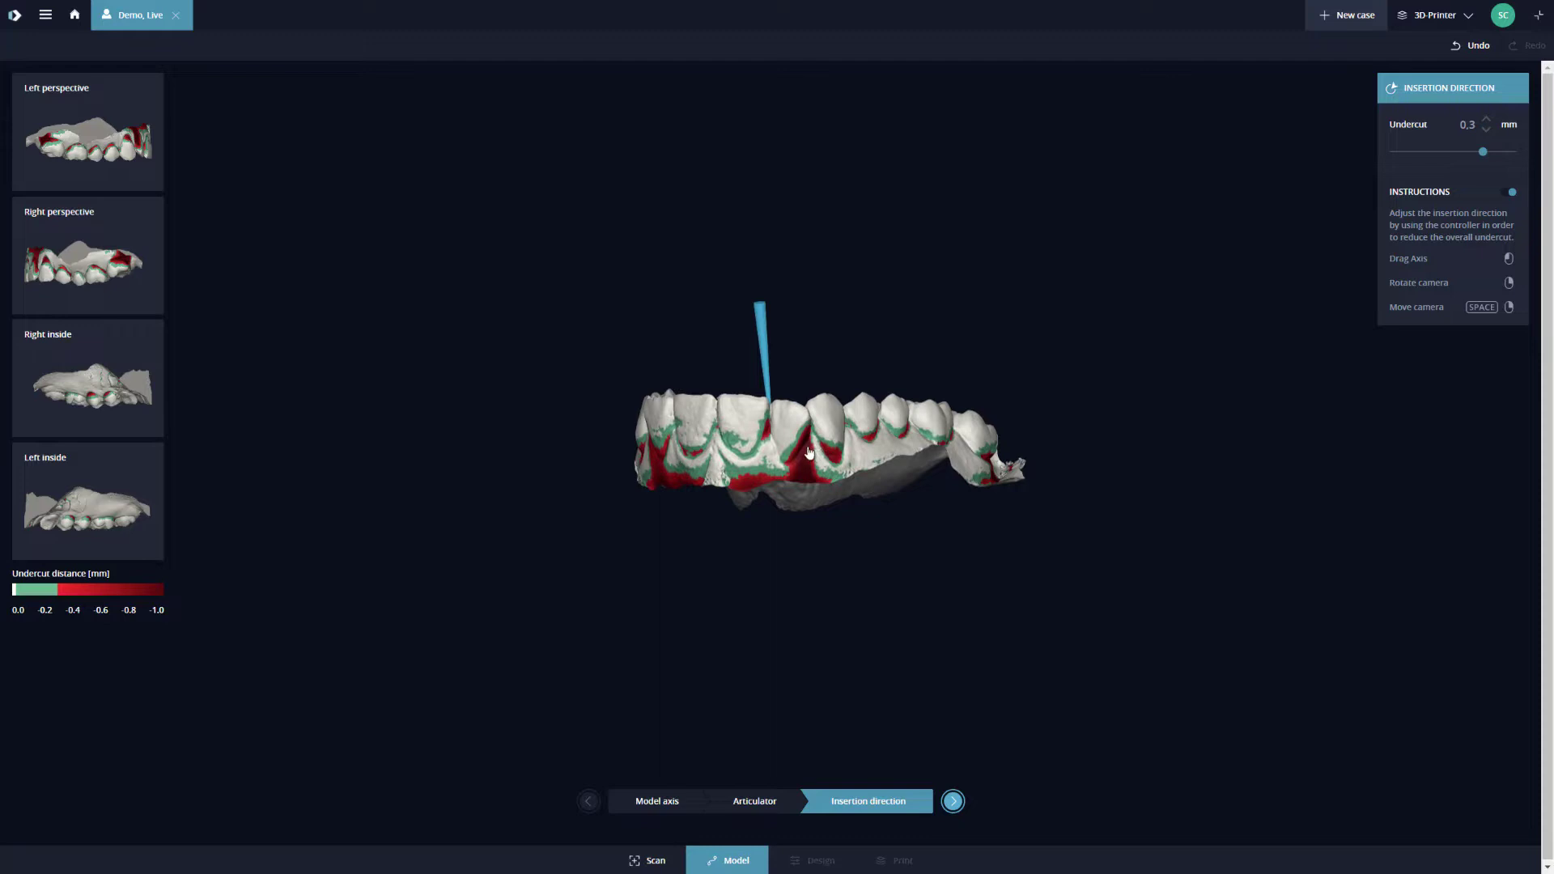
{"action": "left_click", "coordinate": [954, 802]}
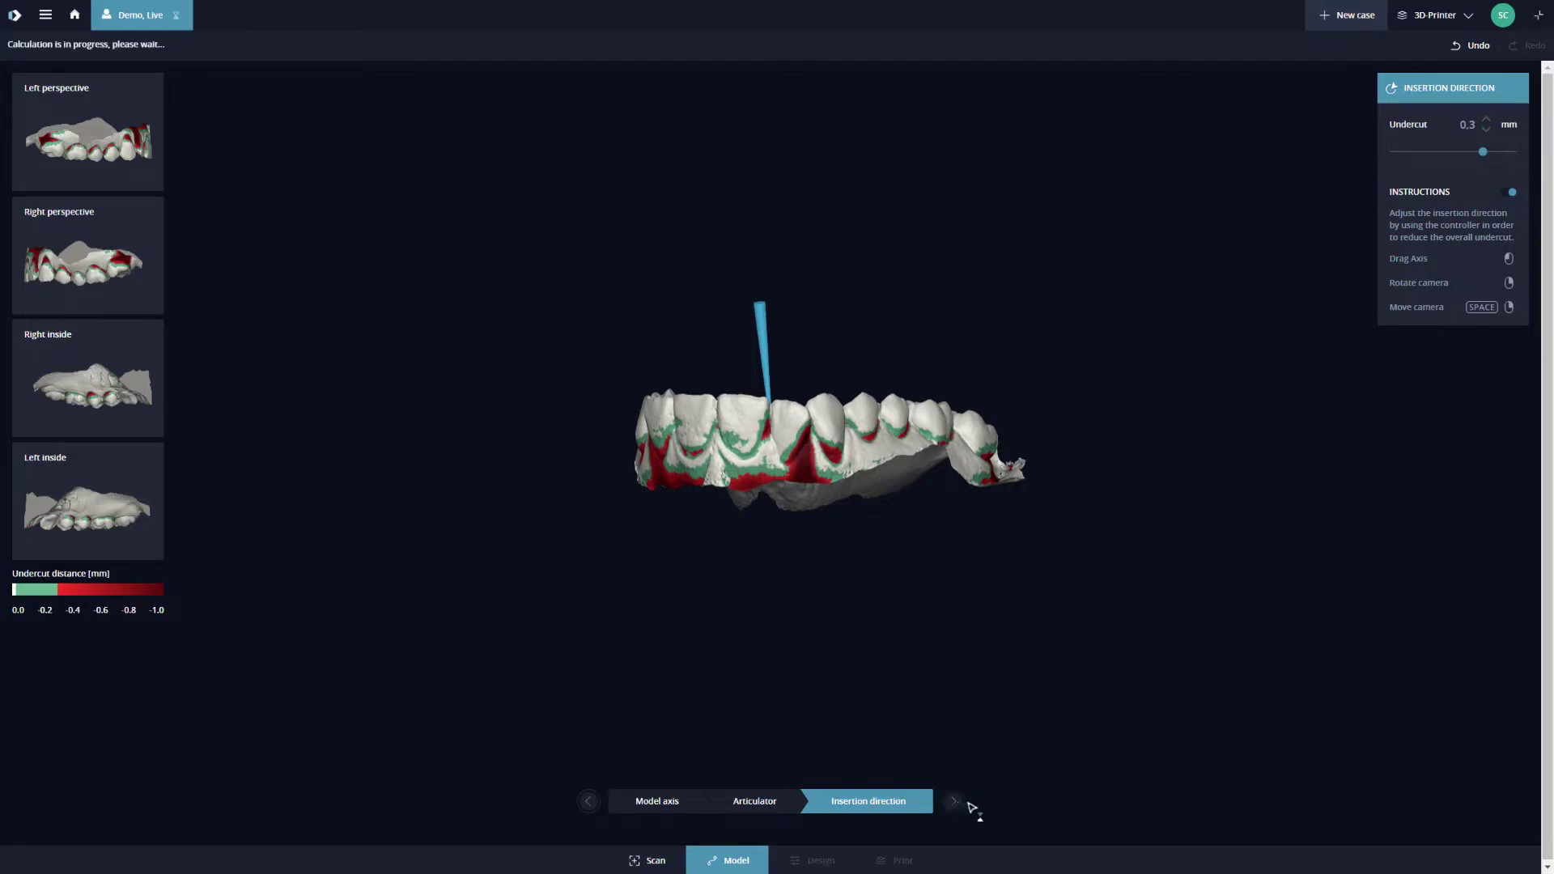